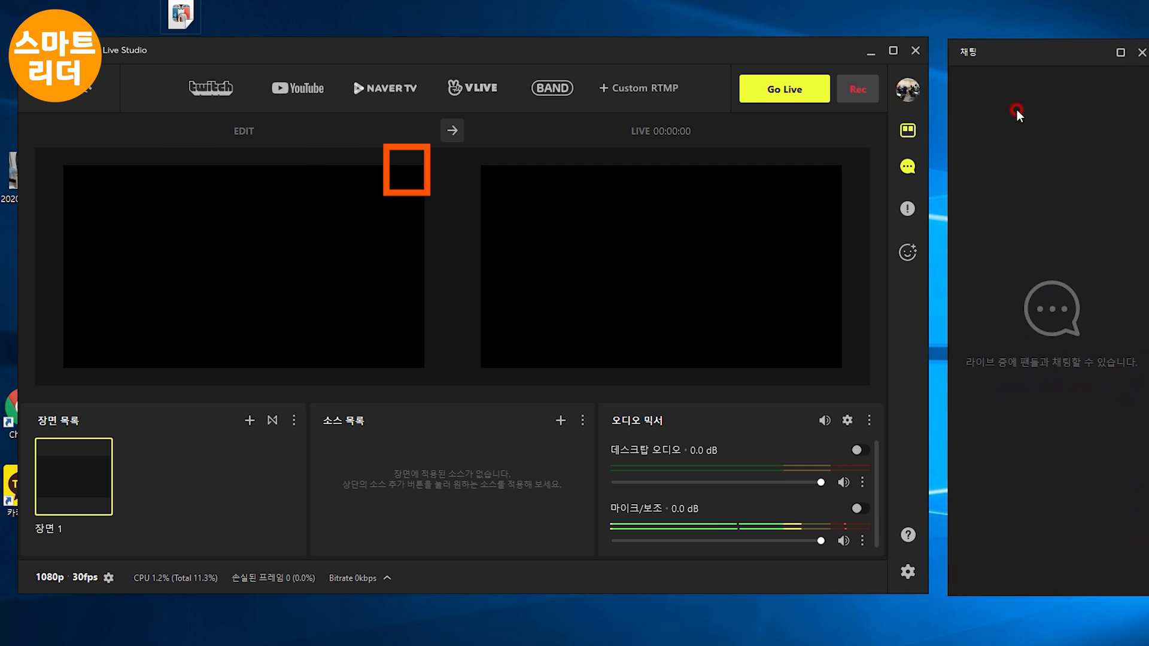
# Hide the chat window and connect the YouTube channel as the streaming destination
pyautogui.click(906, 171)
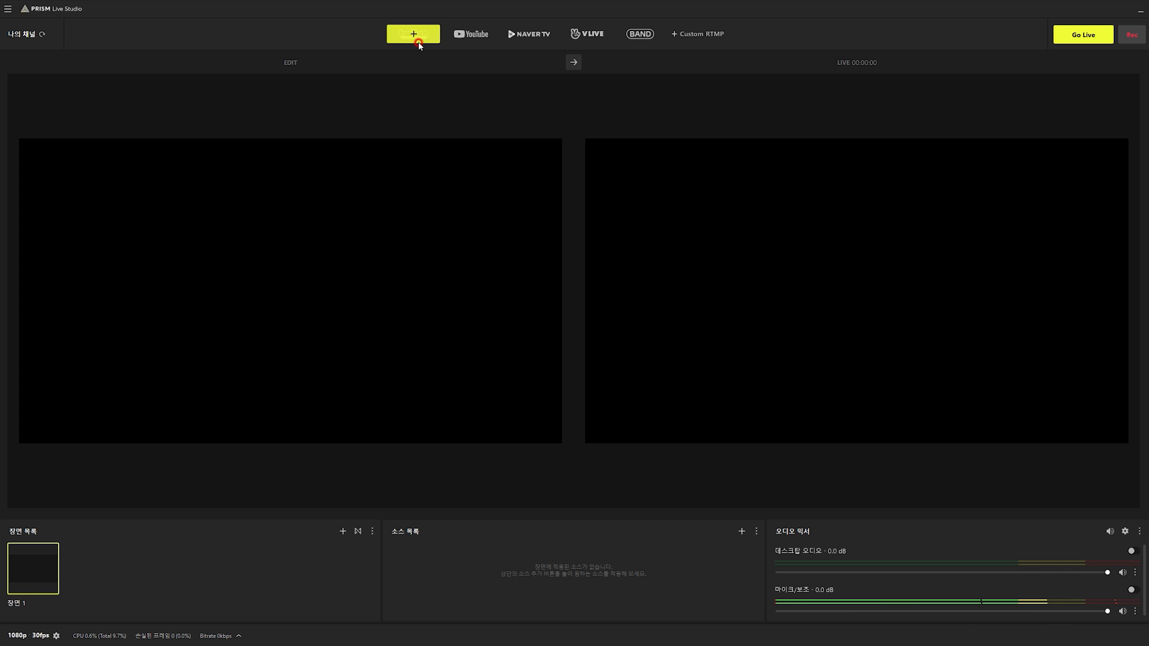
pyautogui.click(473, 36)
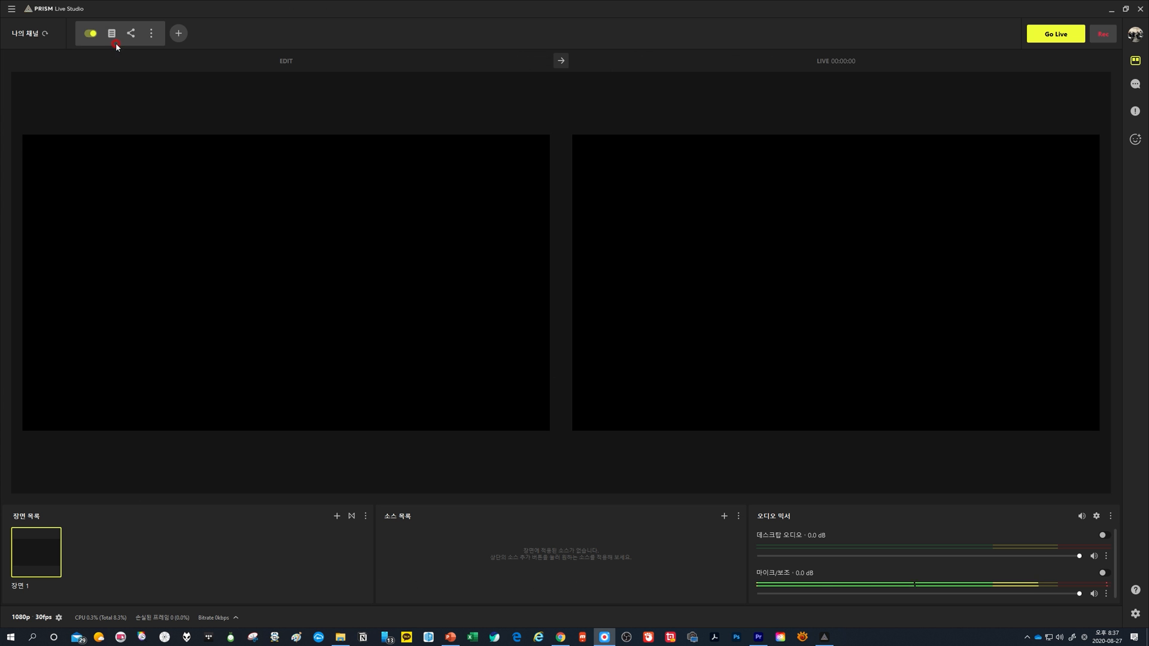
pyautogui.click(113, 44)
pyautogui.moveTo(50, 567)
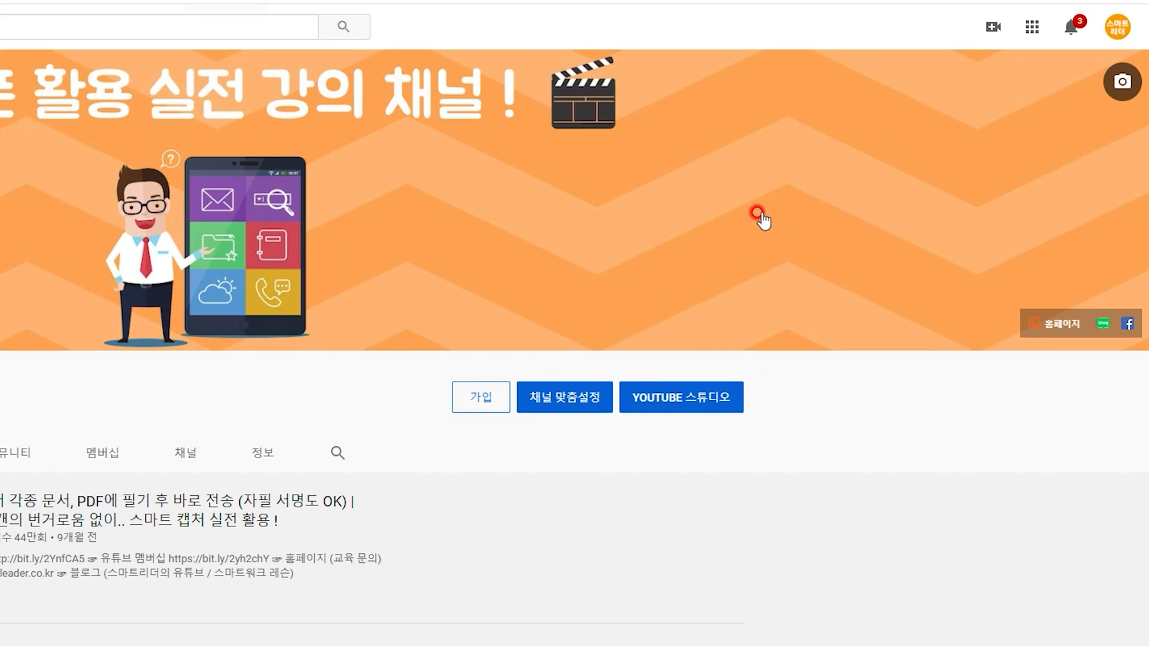
# Switch to YouTube, open the live streaming setup (실시간 스트리밍 시작) and copy the stream key
pyautogui.click(986, 25)
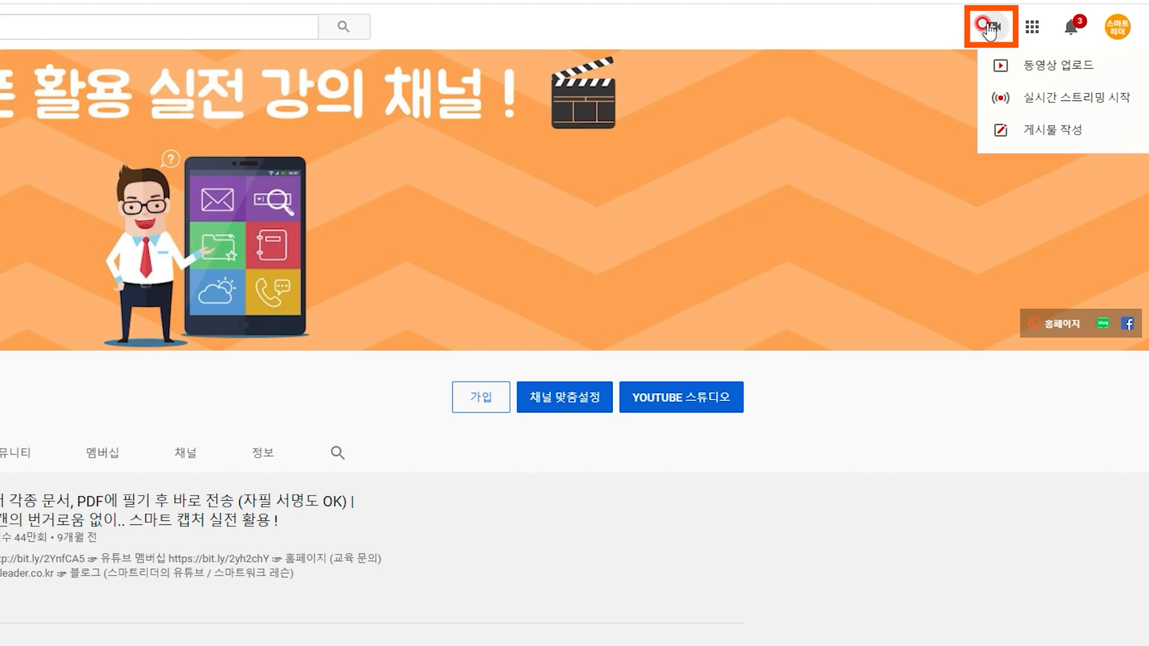
pyautogui.click(1054, 102)
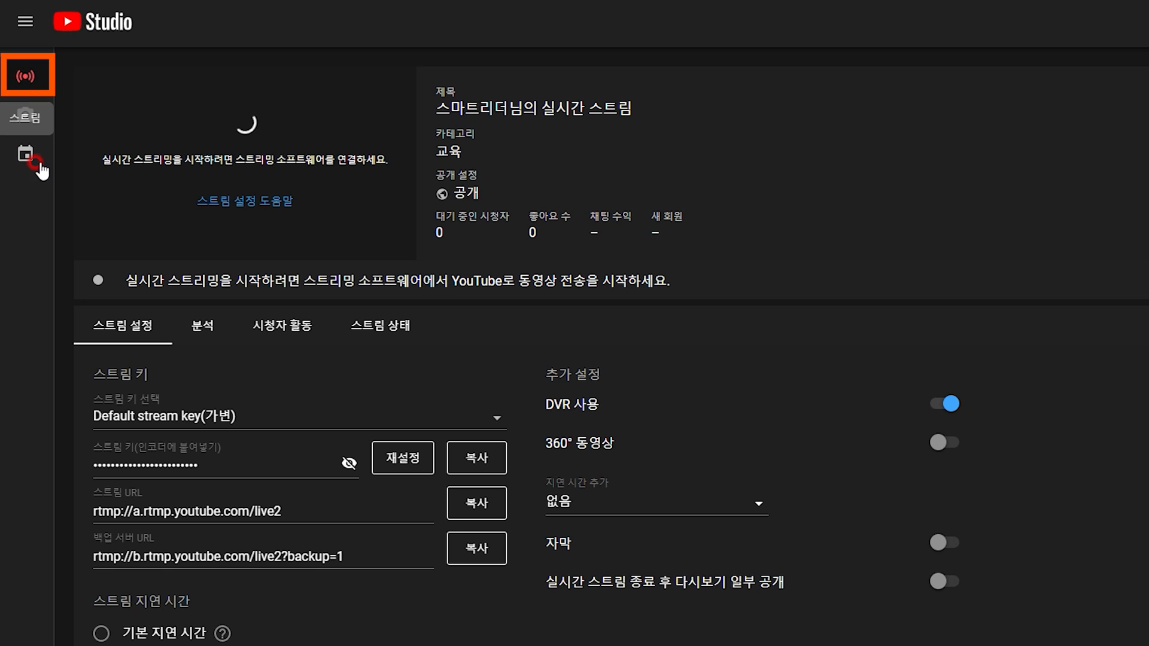
pyautogui.click(25, 115)
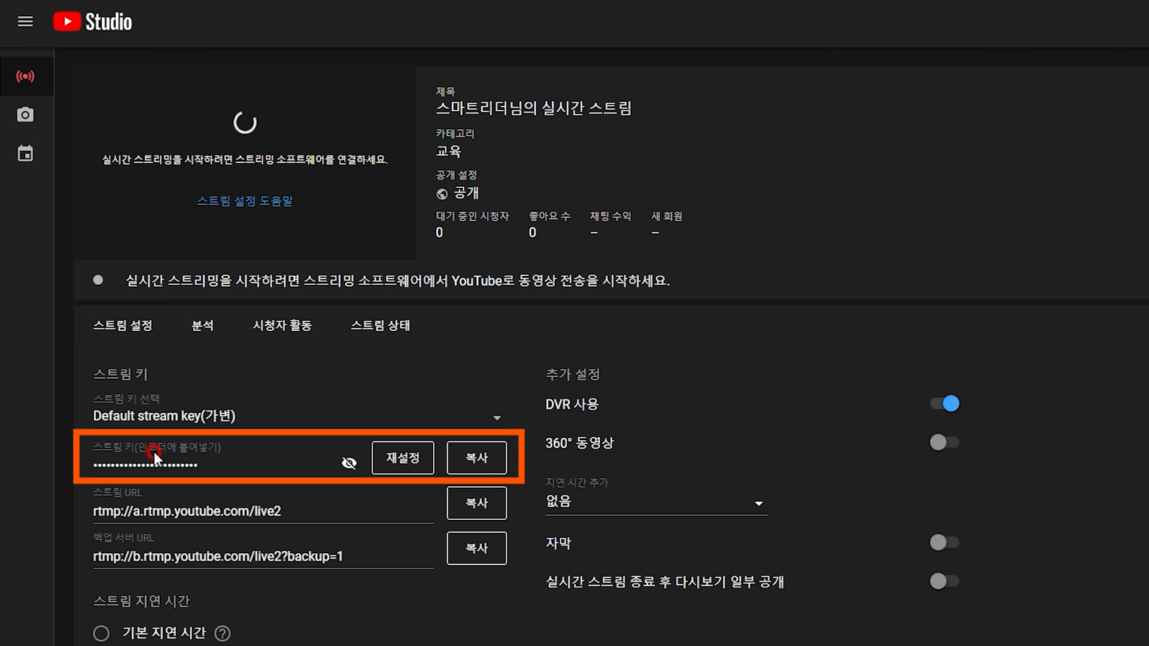
pyautogui.click(477, 467)
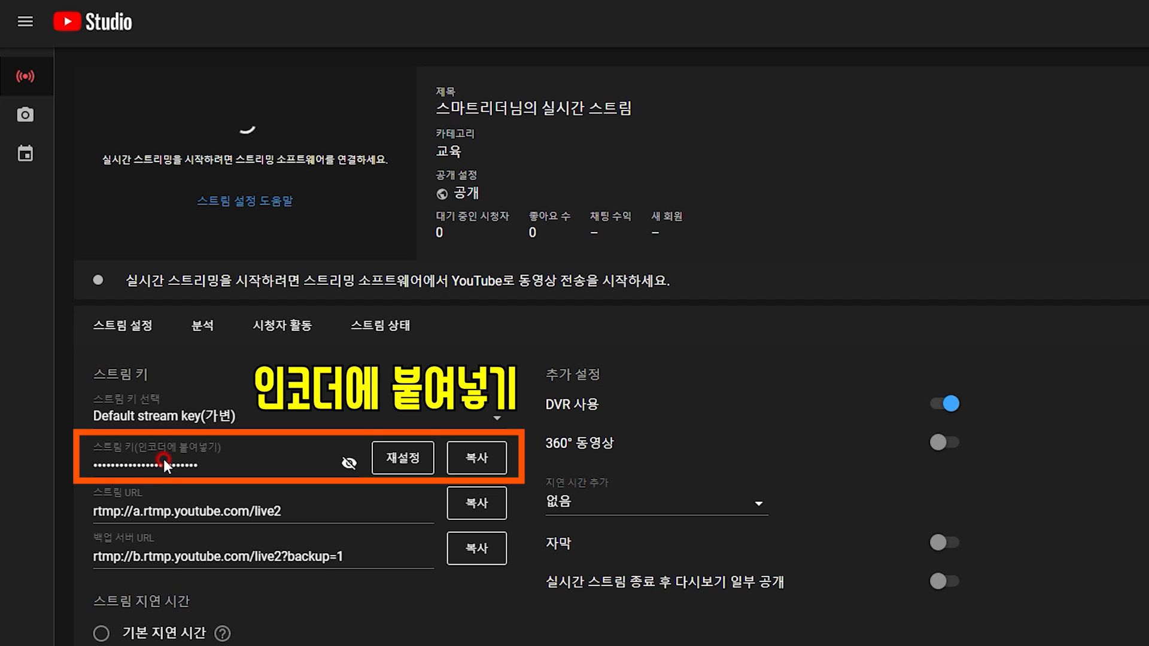
pyautogui.click(476, 457)
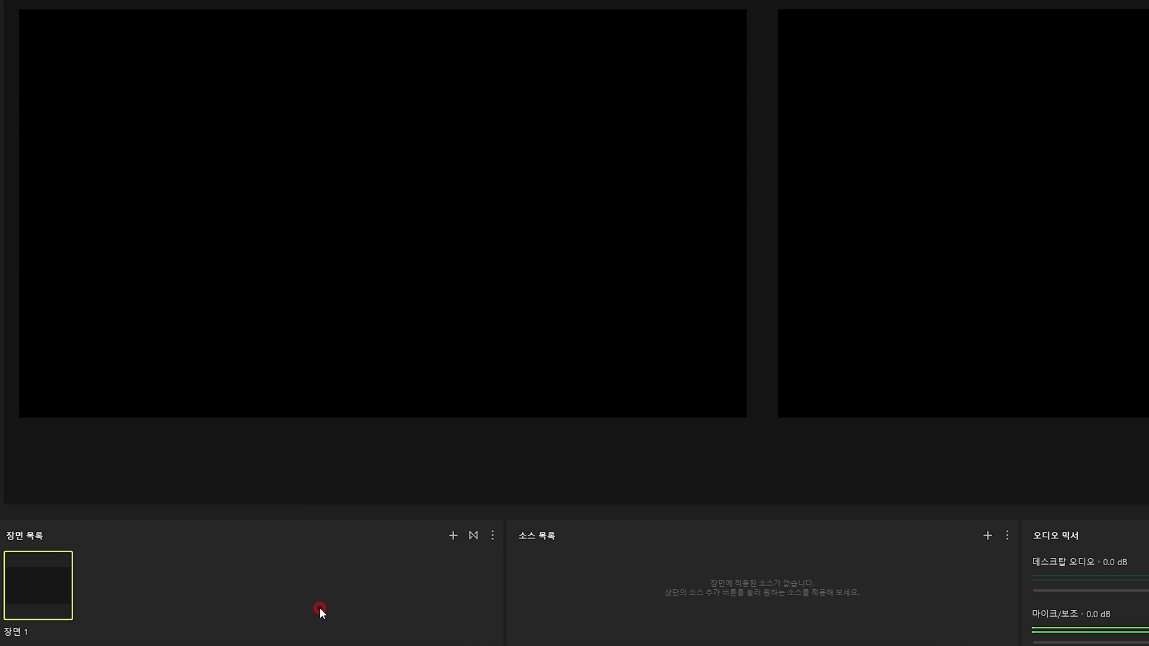
# In PRISM Live Studio, add a new 웹캠/비디오 캡처 장치 source to scene 장면 1 using the Logitech HD Pro Webcam C920
pyautogui.click(987, 537)
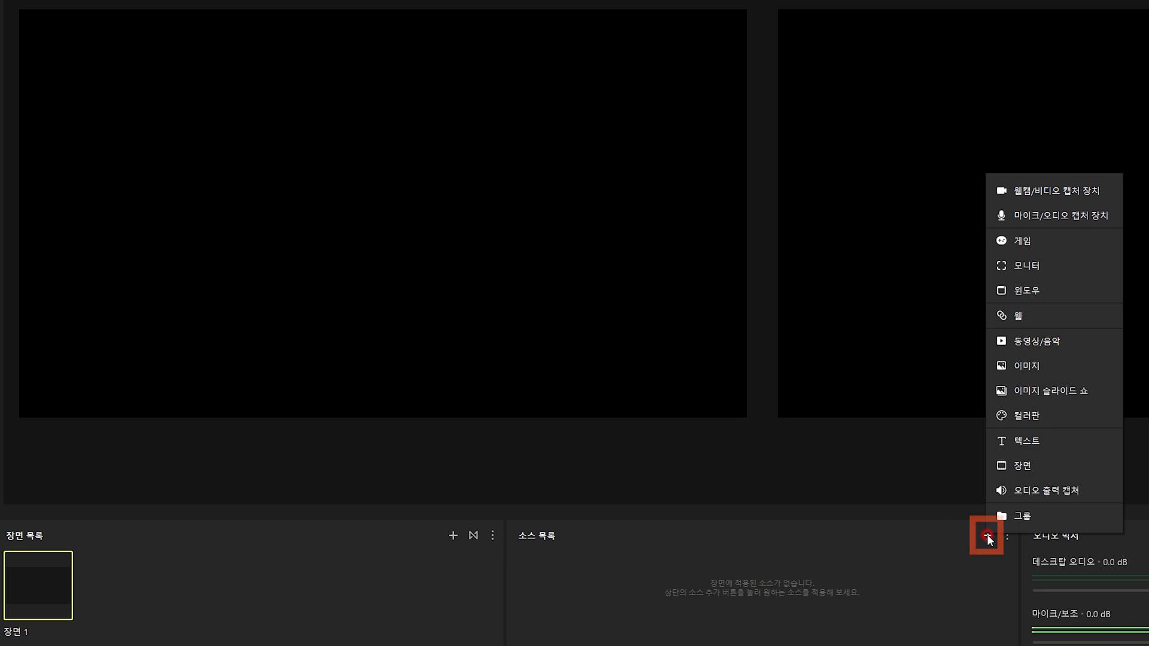
pyautogui.click(1046, 192)
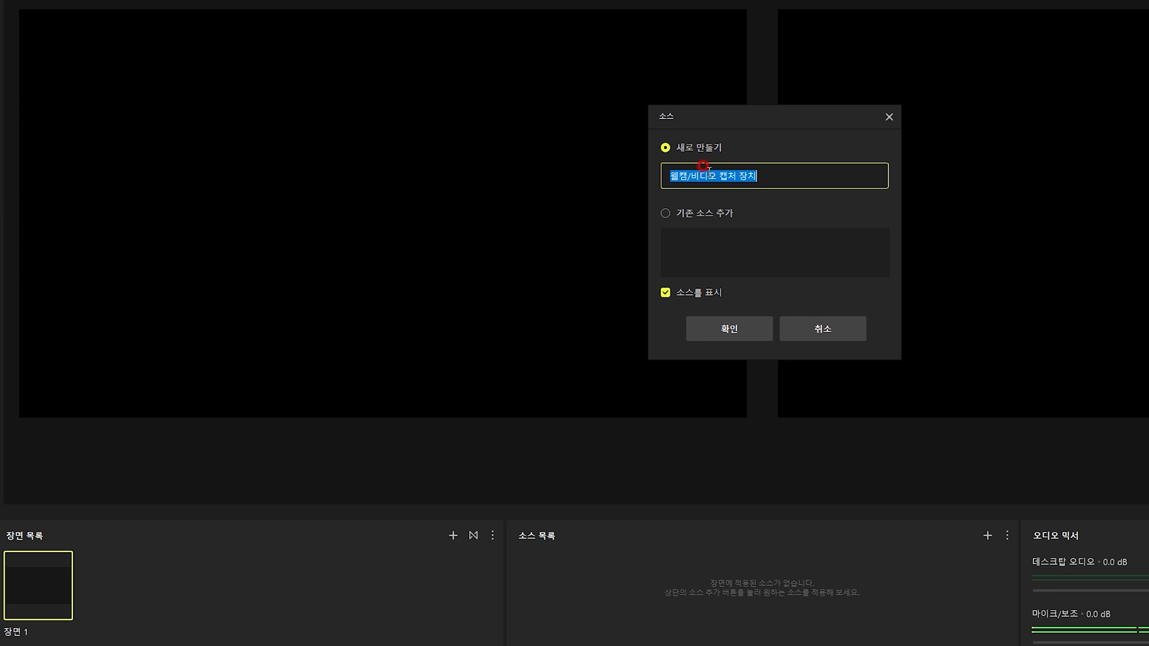
pyautogui.click(730, 330)
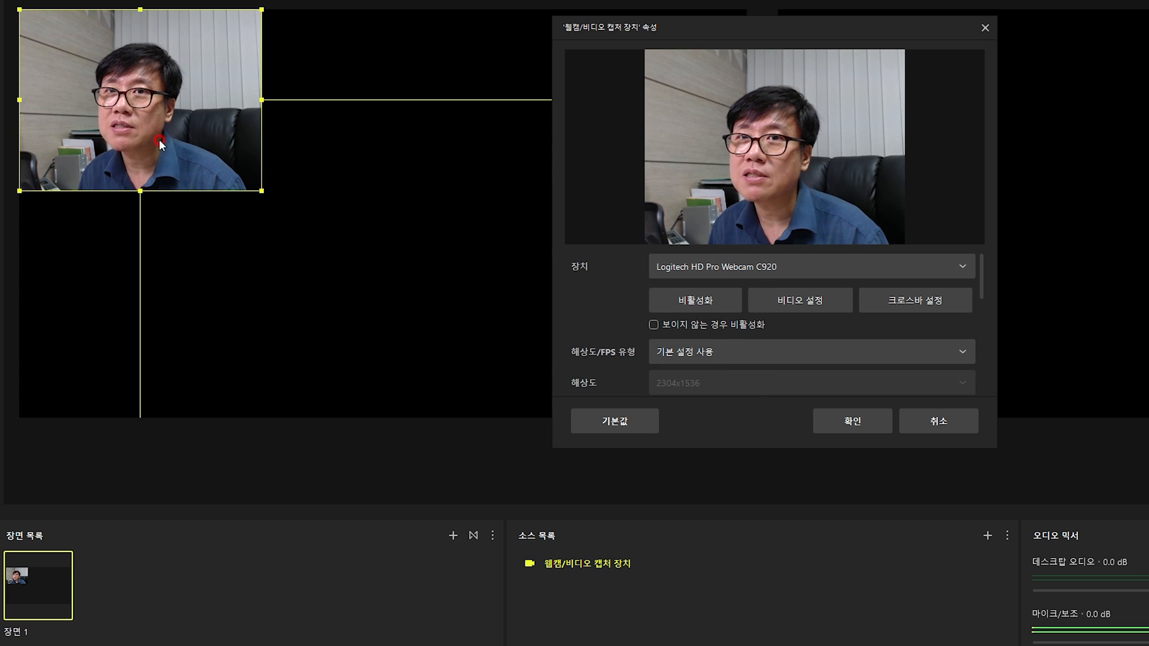
pyautogui.click(849, 421)
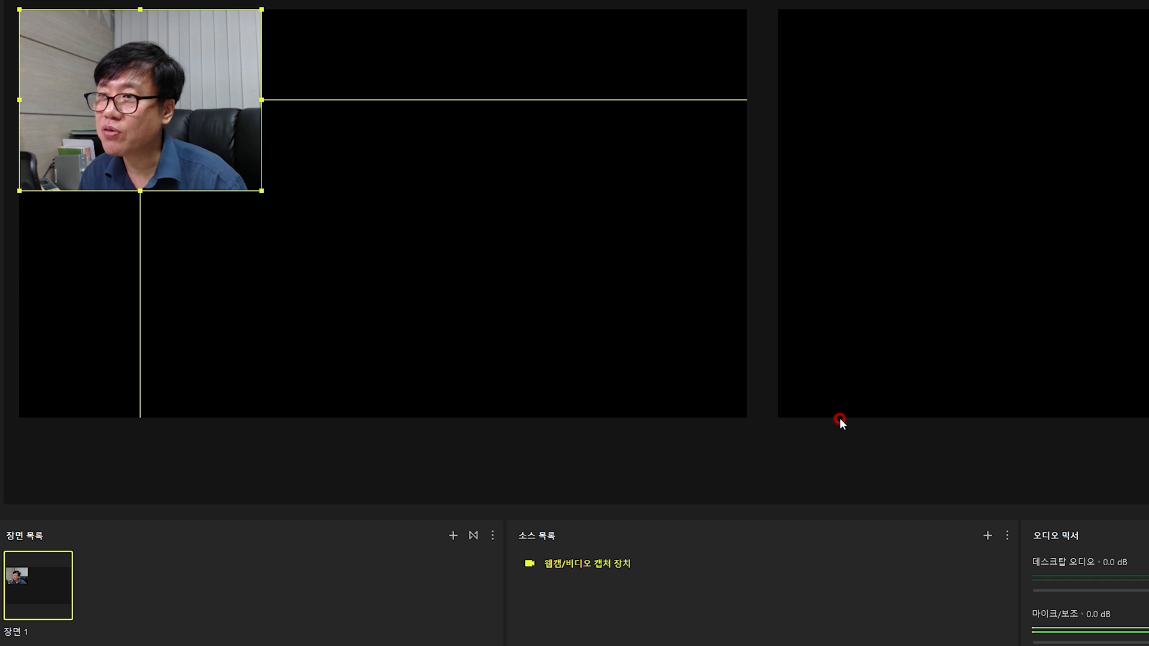
# Resize the webcam image to a small inset and place it in the lower-right corner of the edit canvas
pyautogui.moveTo(262, 192); pyautogui.dragTo(548, 419)
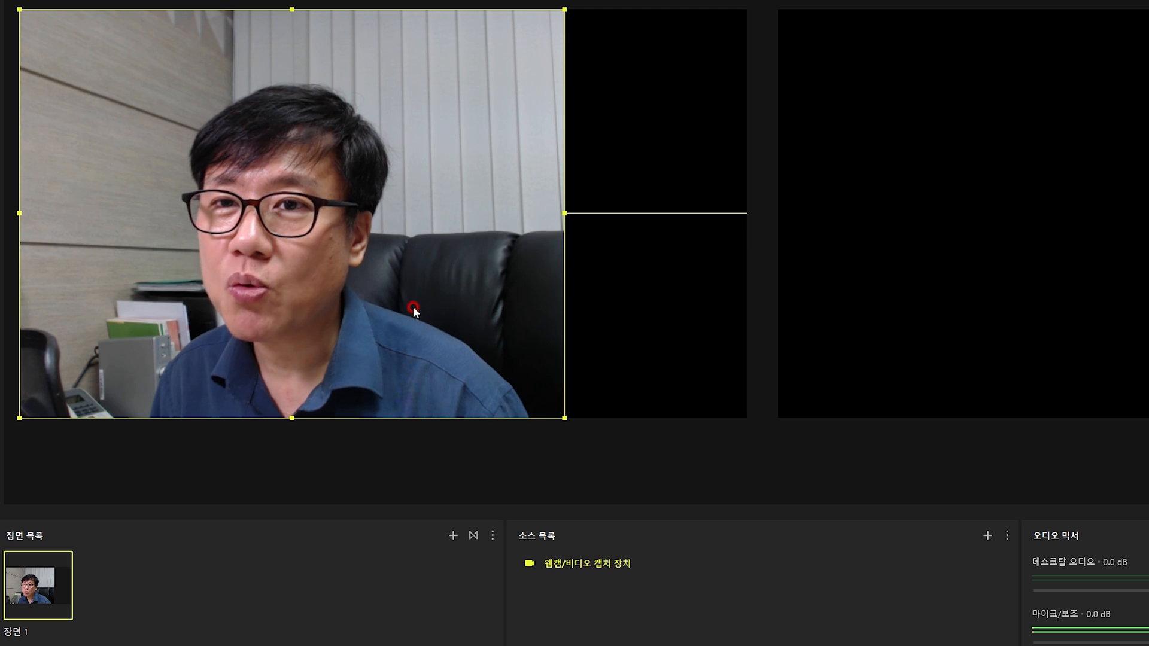
pyautogui.moveTo(564, 418); pyautogui.dragTo(228, 165)
pyautogui.moveTo(158, 83); pyautogui.dragTo(679, 335)
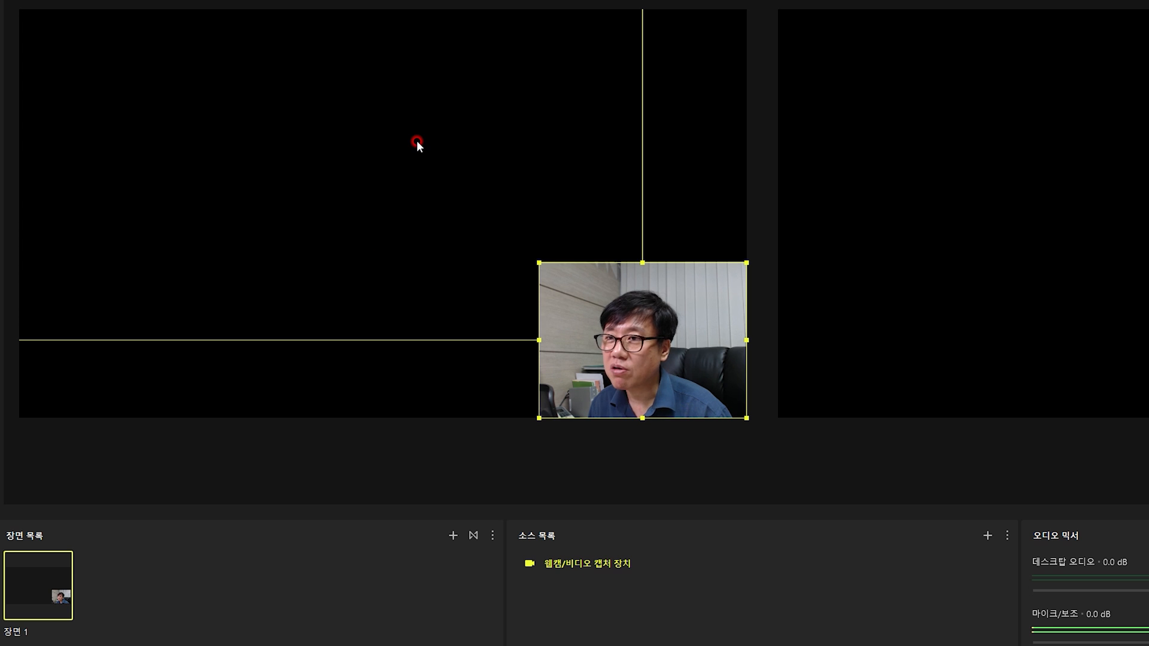
# Add a 모니터 source capturing the display S24R35x: 1920x1080 and reorder the webcam source above it
pyautogui.click(988, 536)
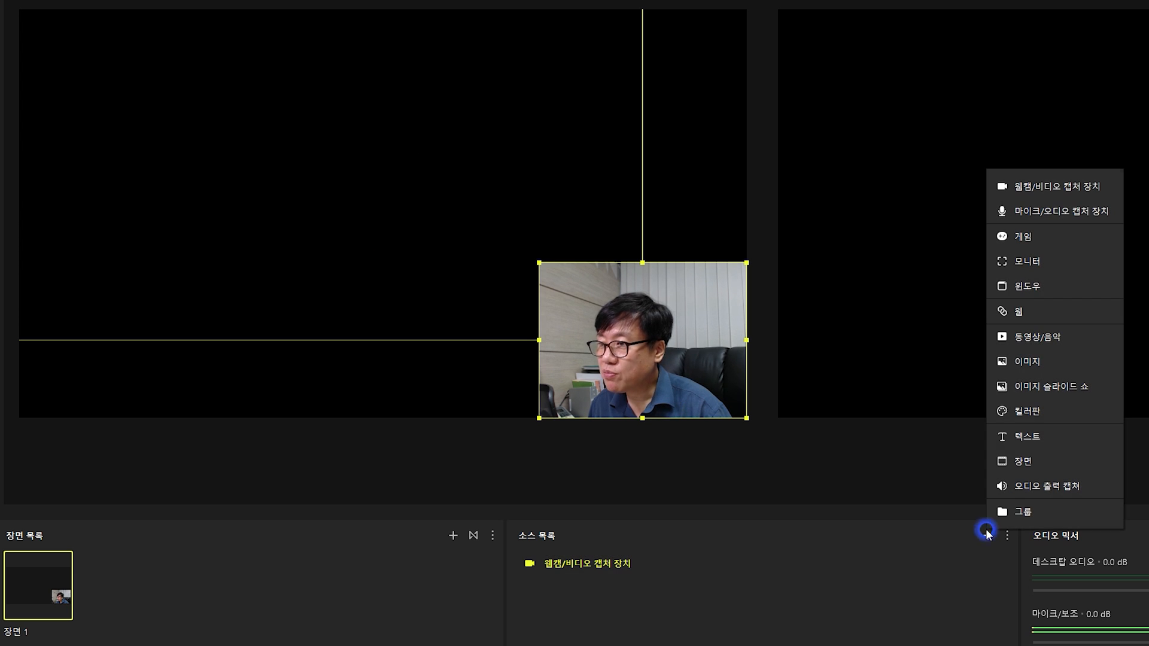
pyautogui.click(1021, 258)
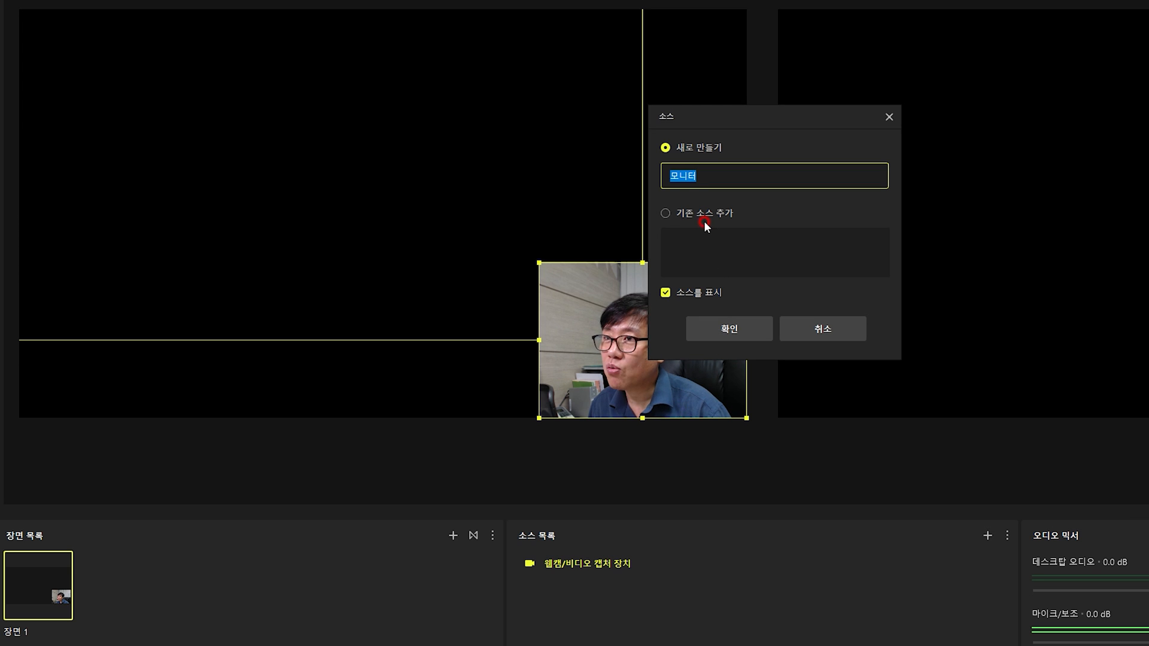
pyautogui.click(729, 329)
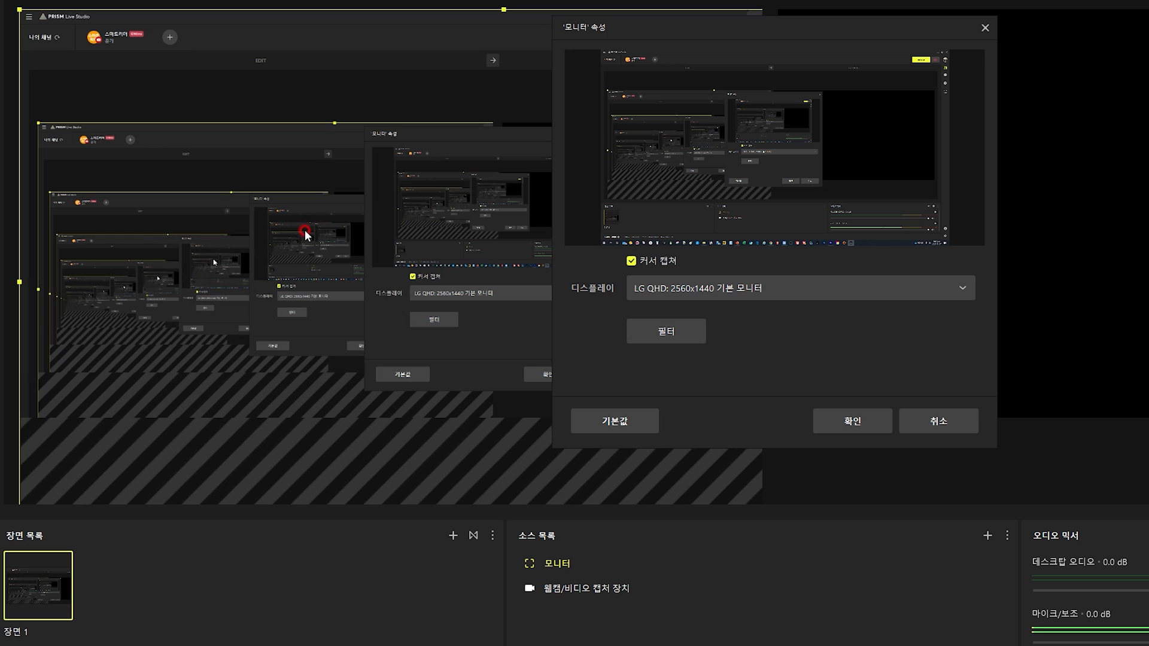
pyautogui.click(916, 292)
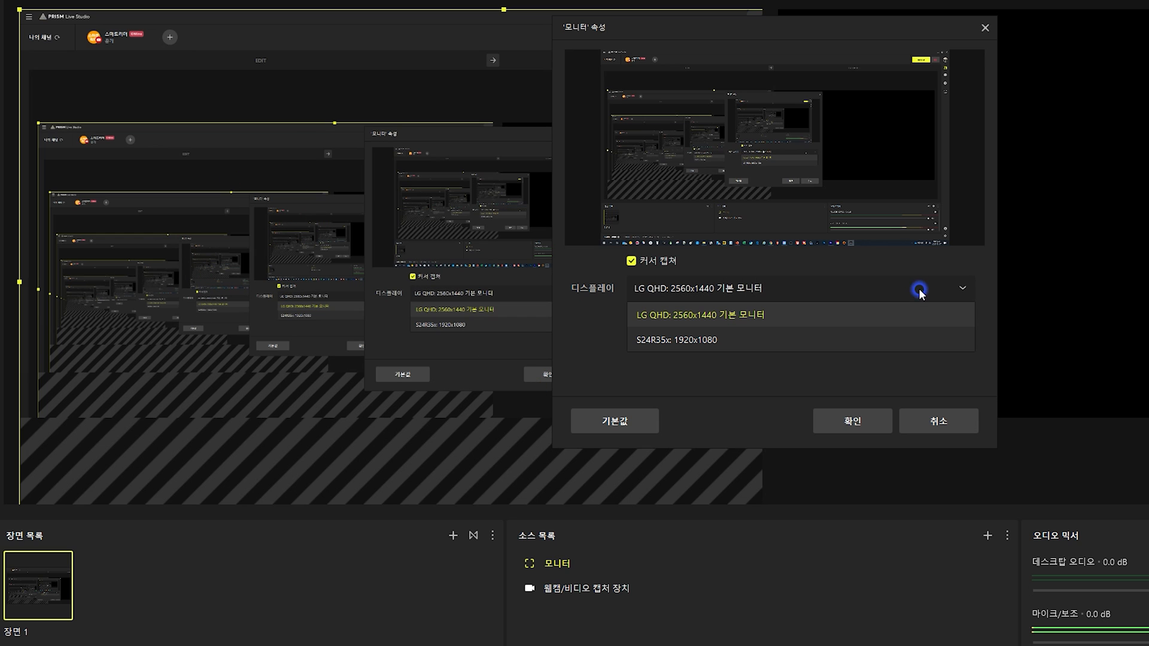
pyautogui.click(752, 342)
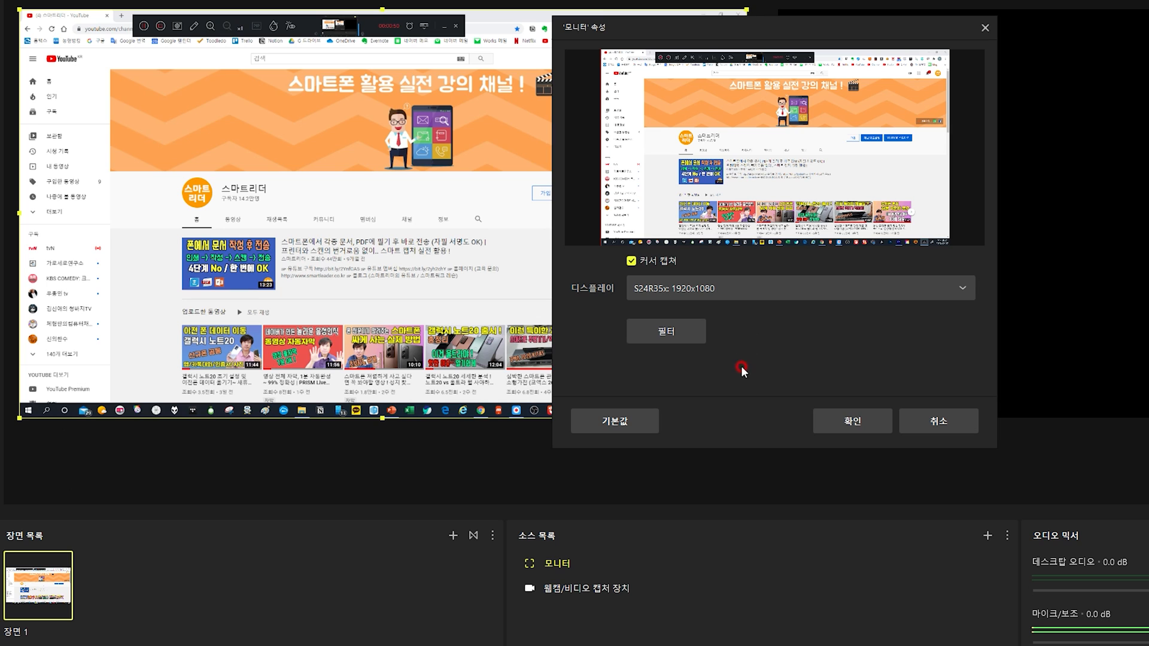
pyautogui.click(843, 441)
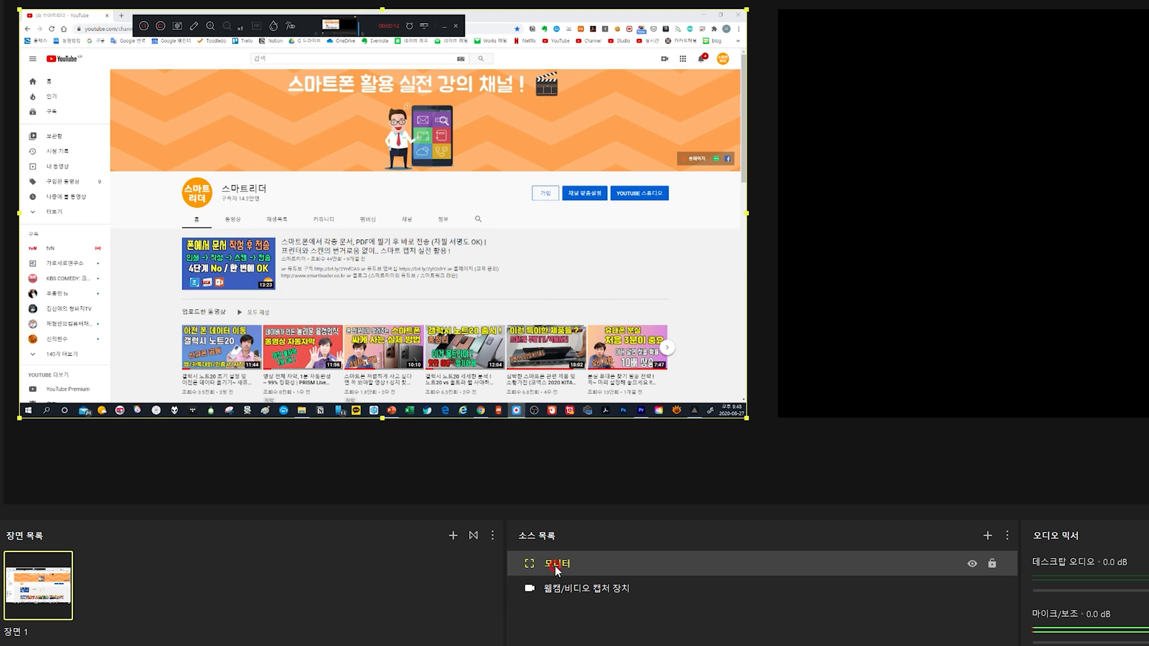
pyautogui.moveTo(572, 589); pyautogui.dragTo(576, 542)
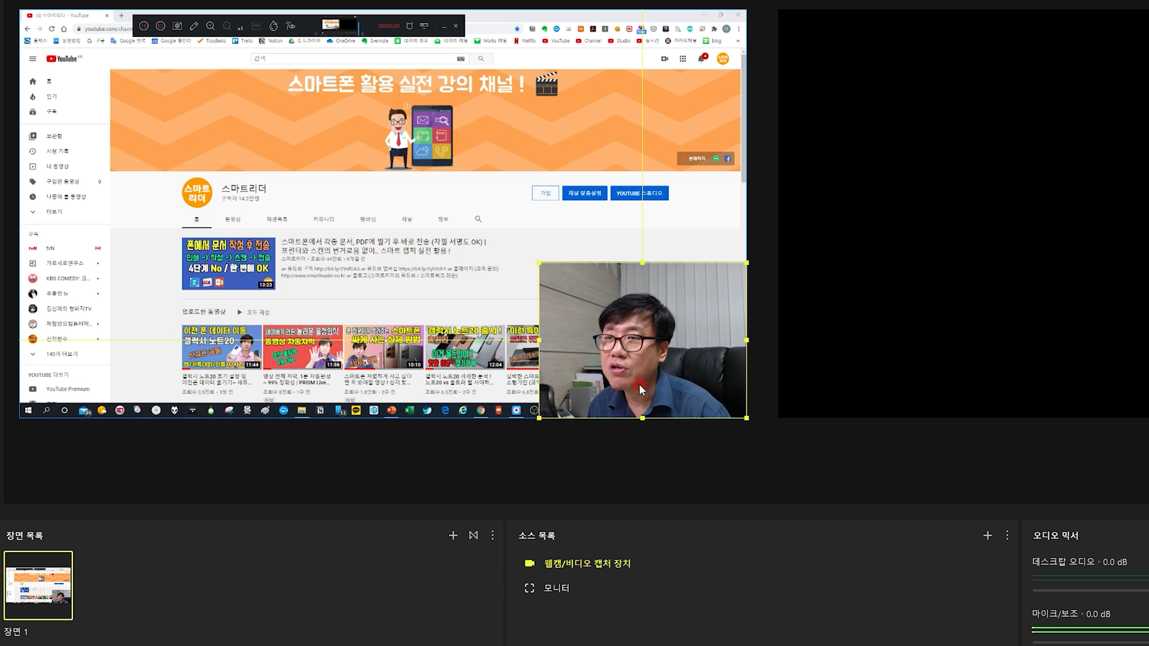
pyautogui.click(464, 258)
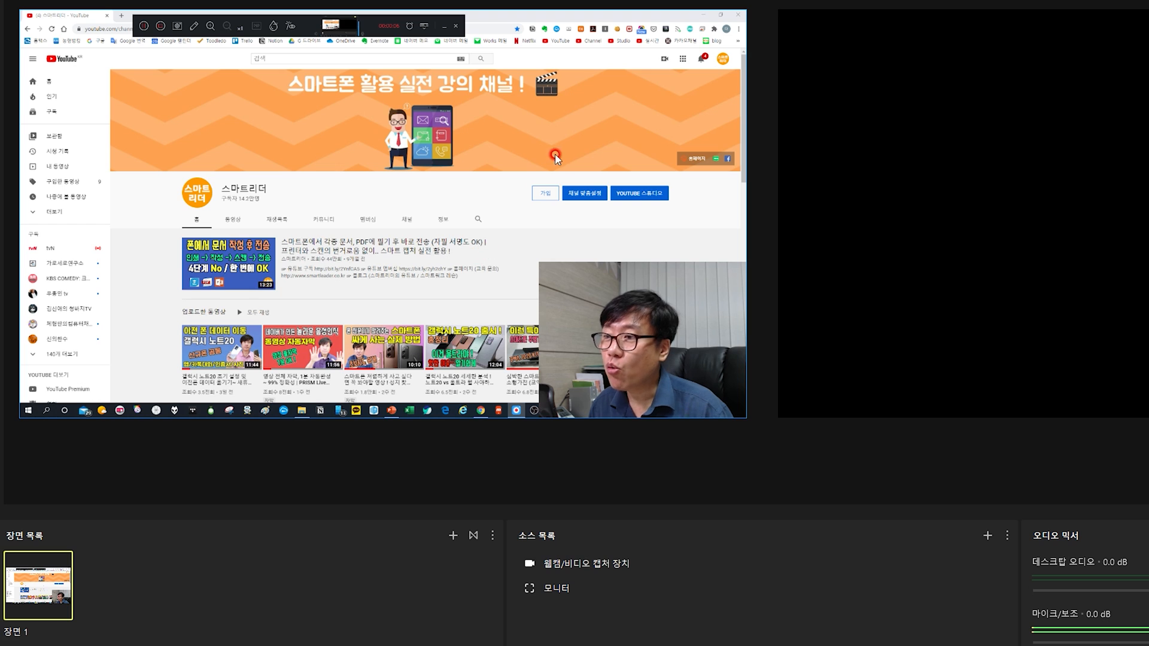
# Add an 이미지 source using the file channel_로고.png from the Work folder
pyautogui.click(986, 537)
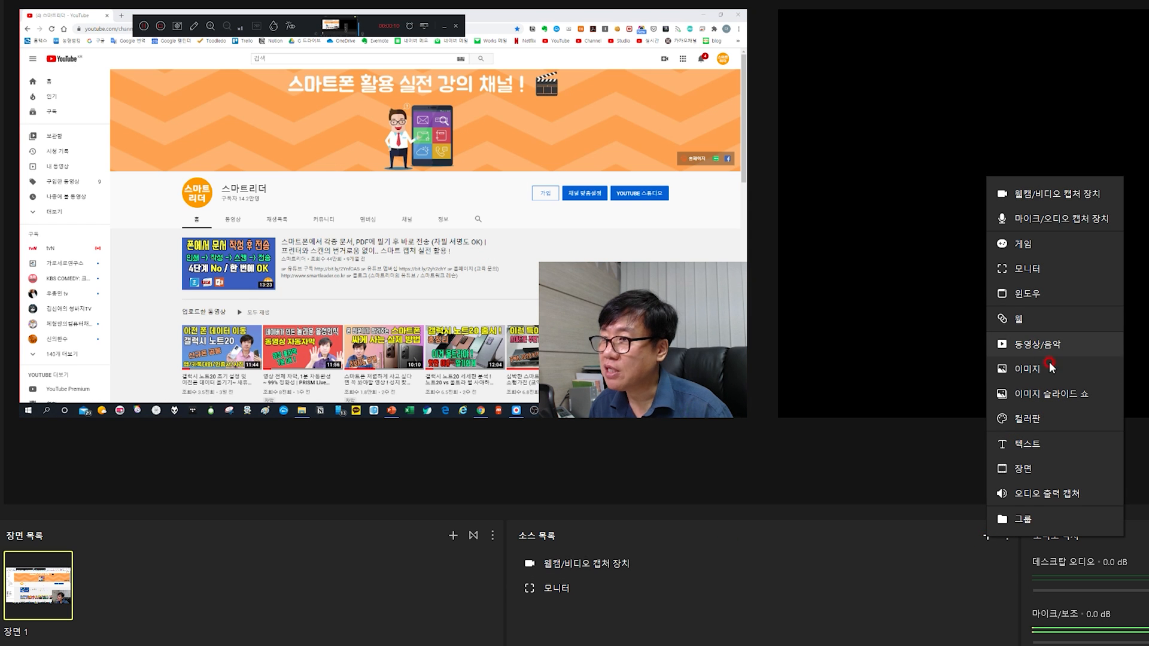
pyautogui.click(1039, 376)
pyautogui.click(729, 331)
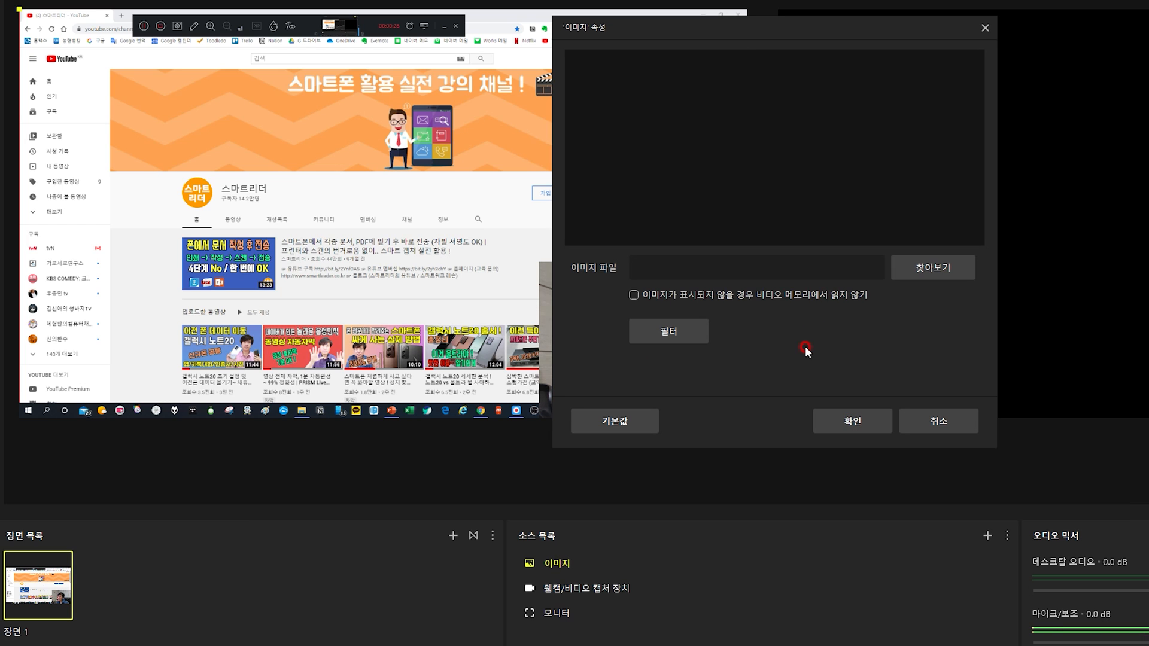
pyautogui.click(918, 265)
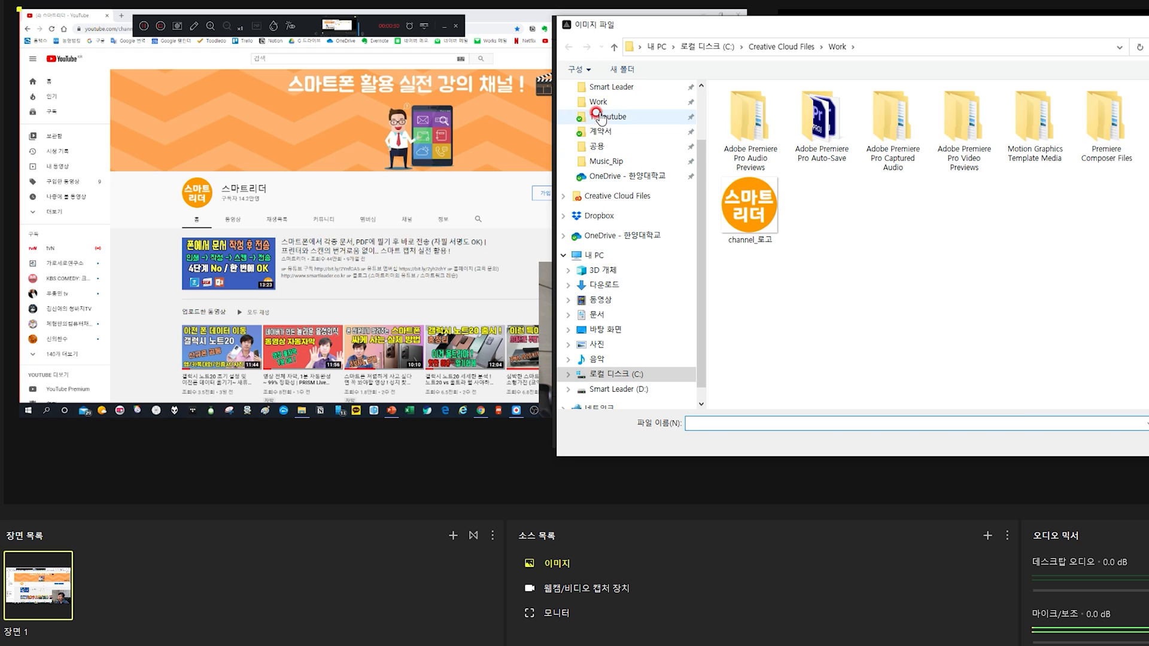
pyautogui.doubleClick(740, 196)
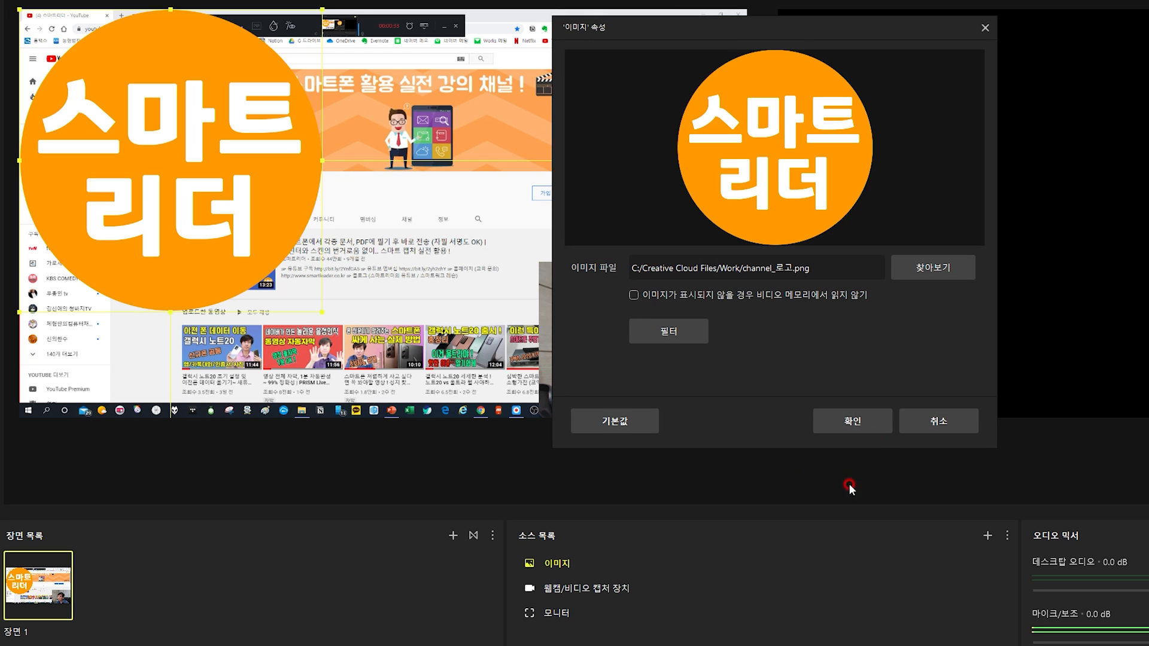
pyautogui.click(856, 422)
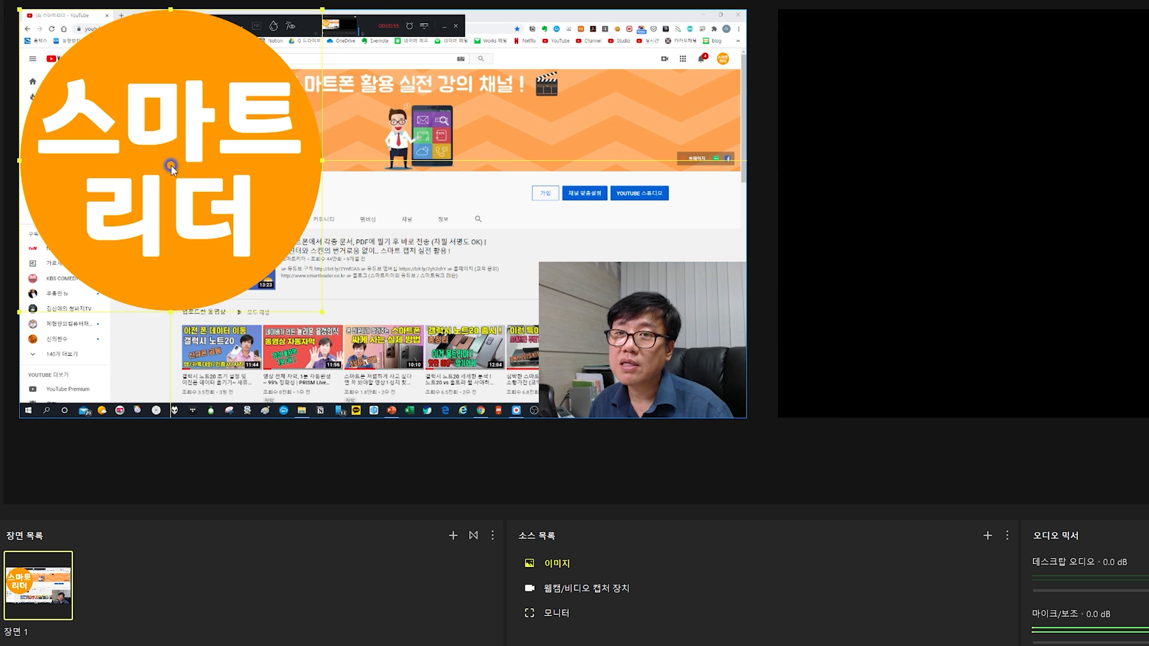
# Shrink the logo image and place it in the upper-right corner of the edit canvas
pyautogui.moveTo(321, 311); pyautogui.dragTo(81, 10)
pyautogui.moveTo(43, 54); pyautogui.dragTo(694, 67)
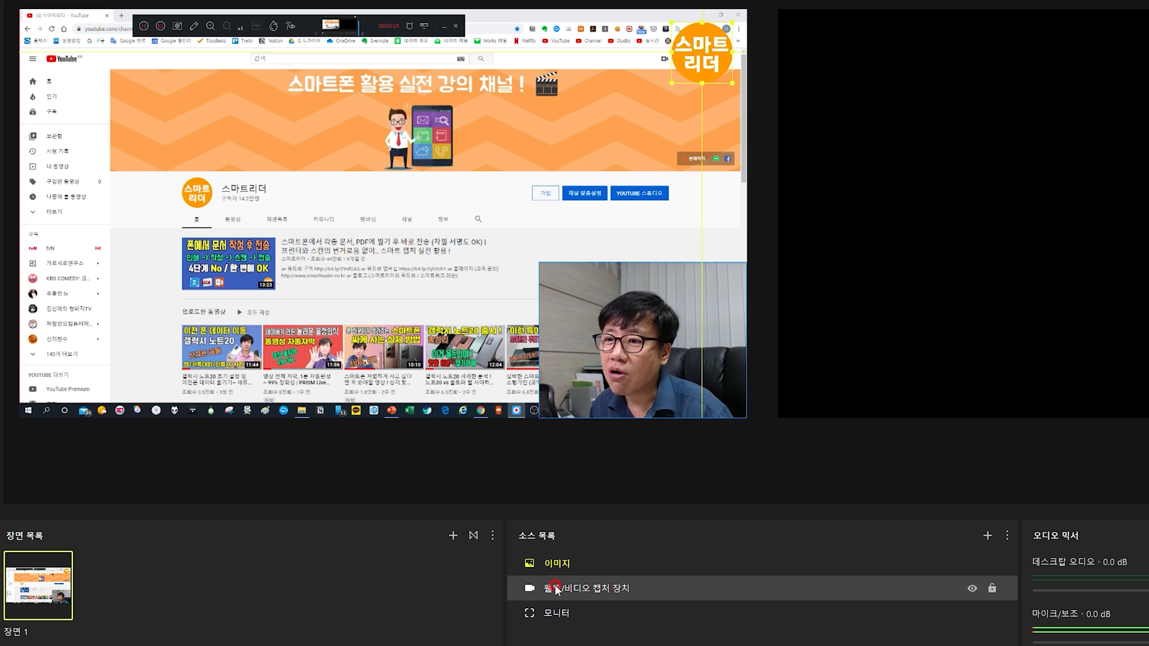
pyautogui.click(554, 614)
pyautogui.click(577, 589)
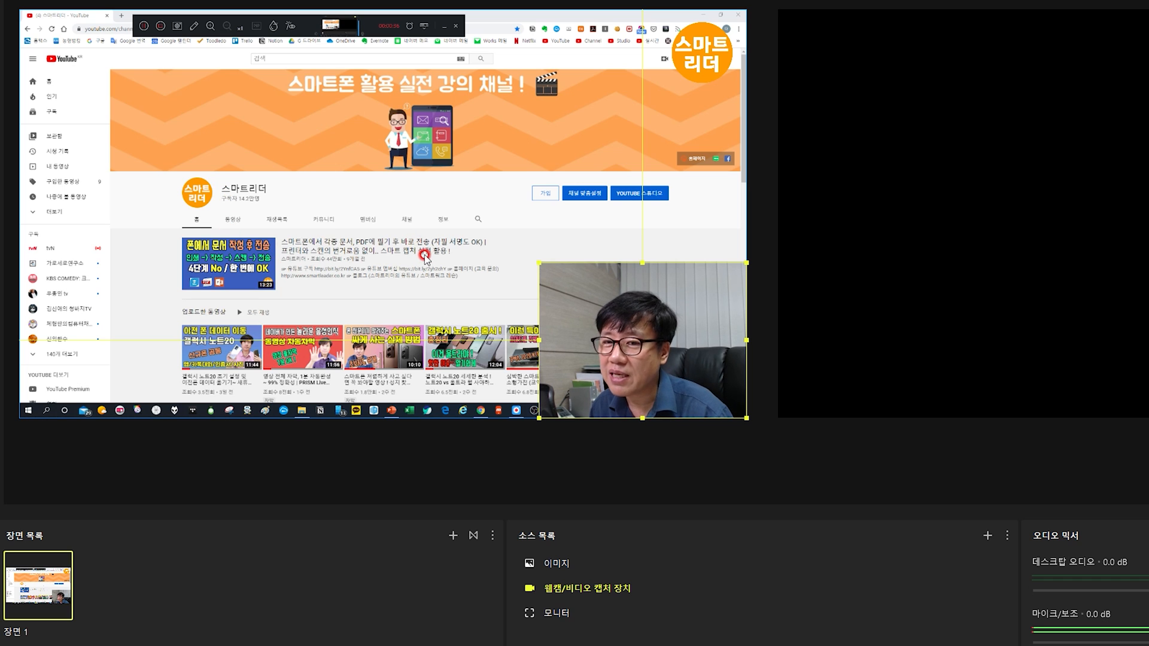
pyautogui.moveTo(55, 559)
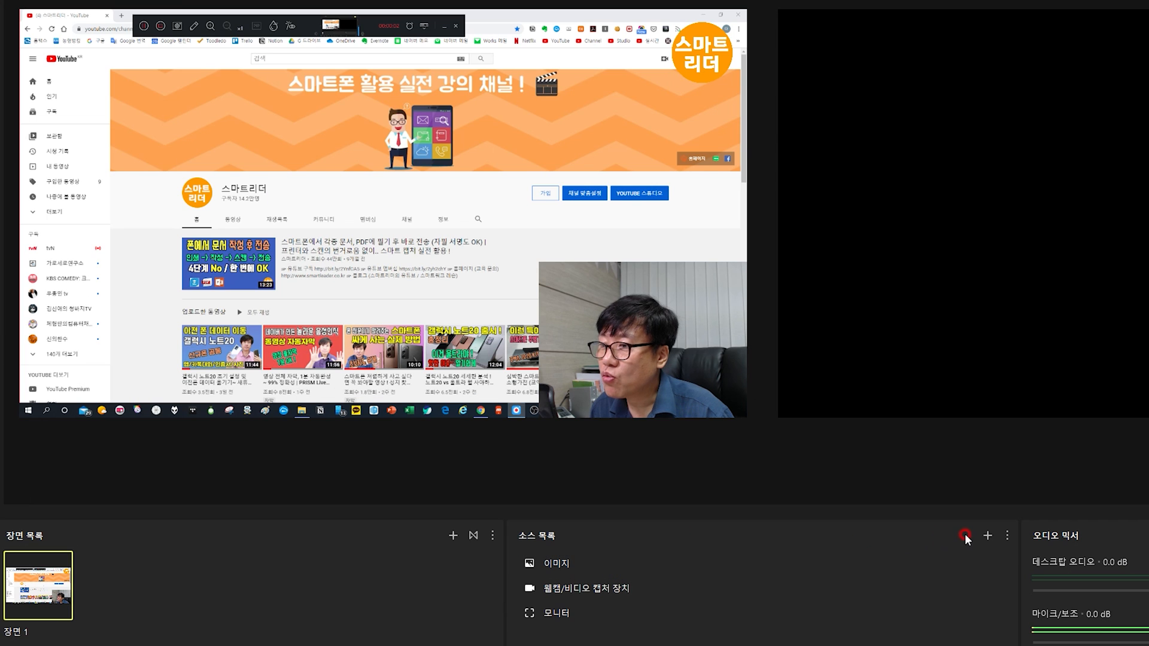
# Add a 윈도우 source and set its capture method to Windows Graphics Capture (윈도우 10 혹은 그 이상)
pyautogui.click(984, 537)
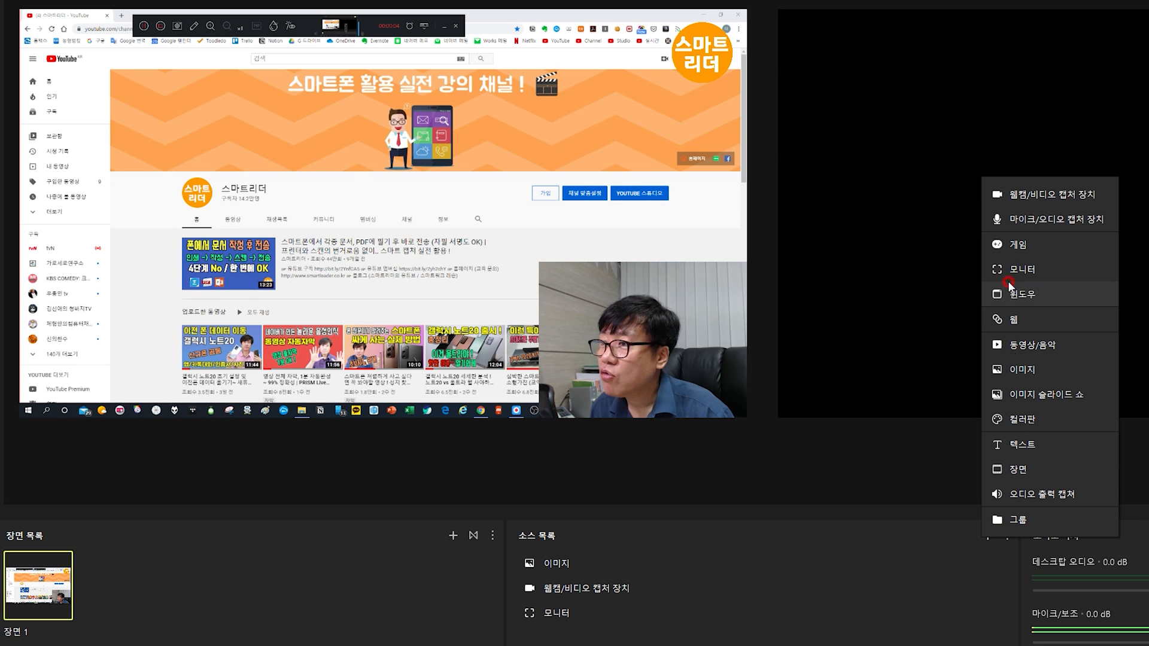
pyautogui.click(1023, 296)
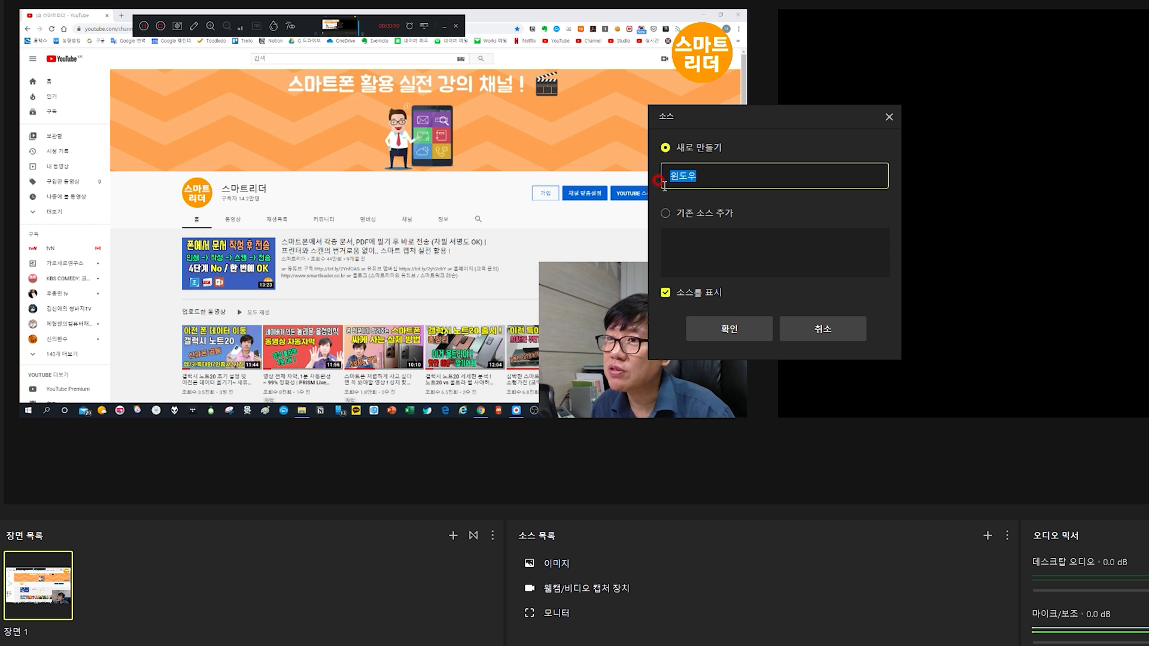
pyautogui.click(729, 330)
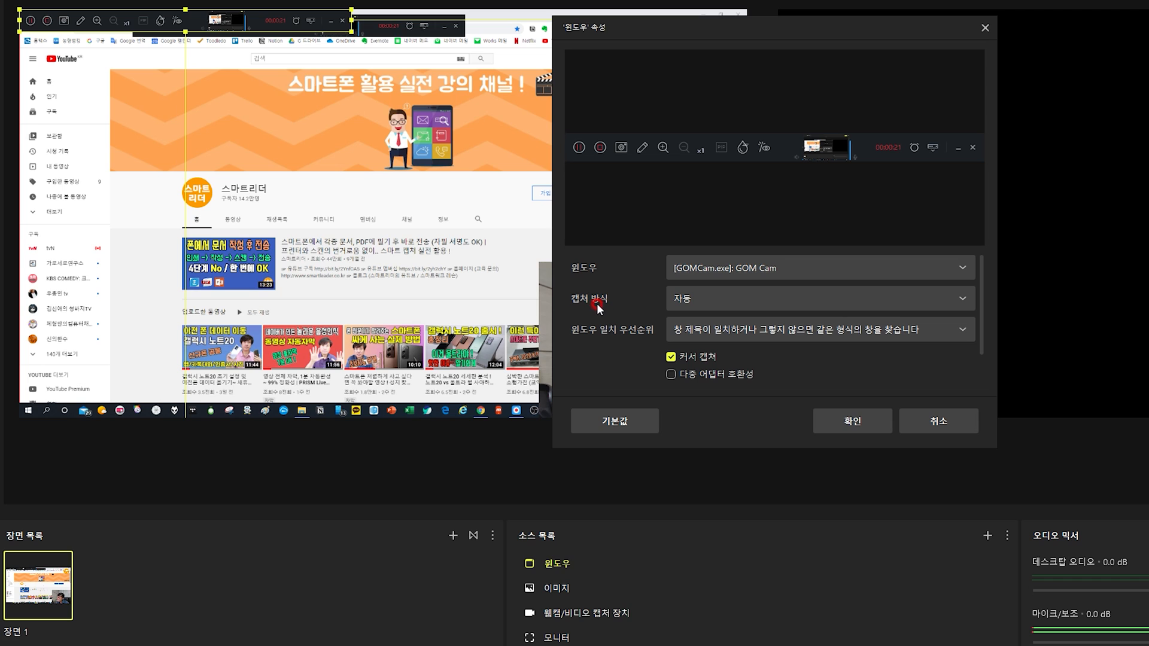
pyautogui.click(728, 299)
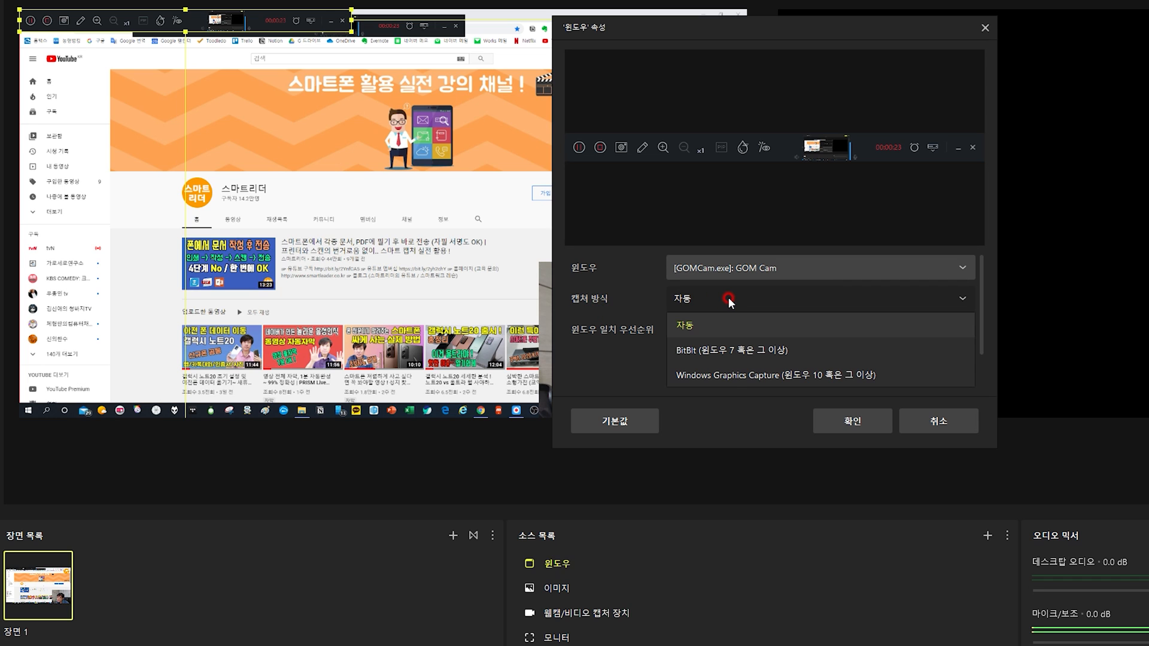
pyautogui.click(774, 376)
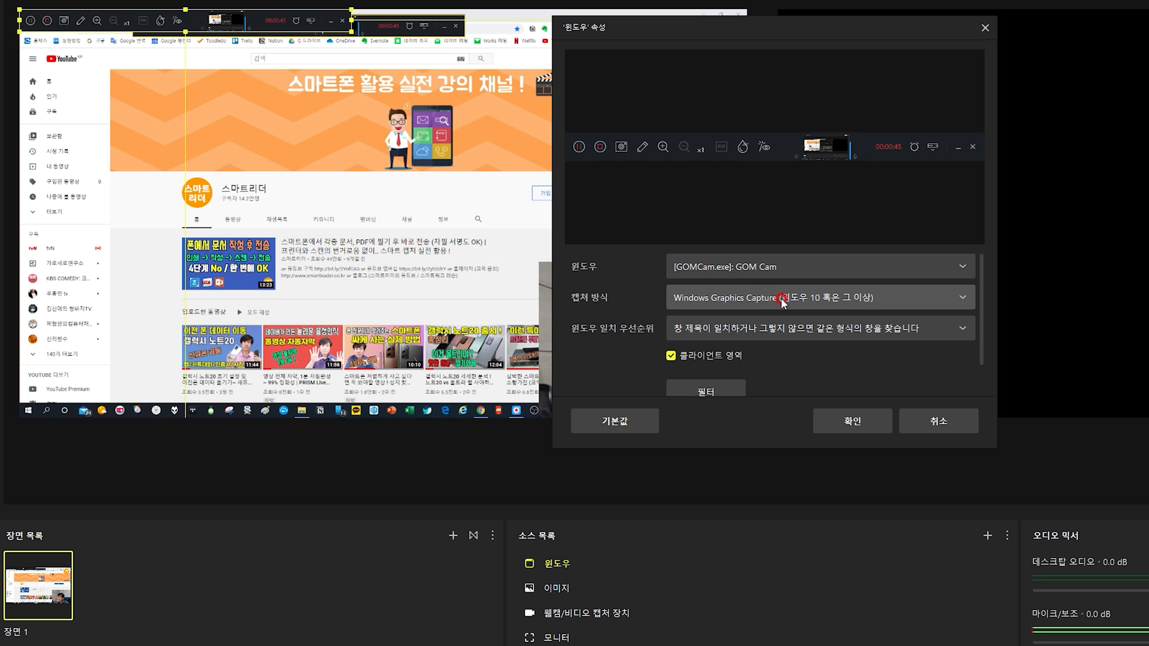
pyautogui.click(853, 422)
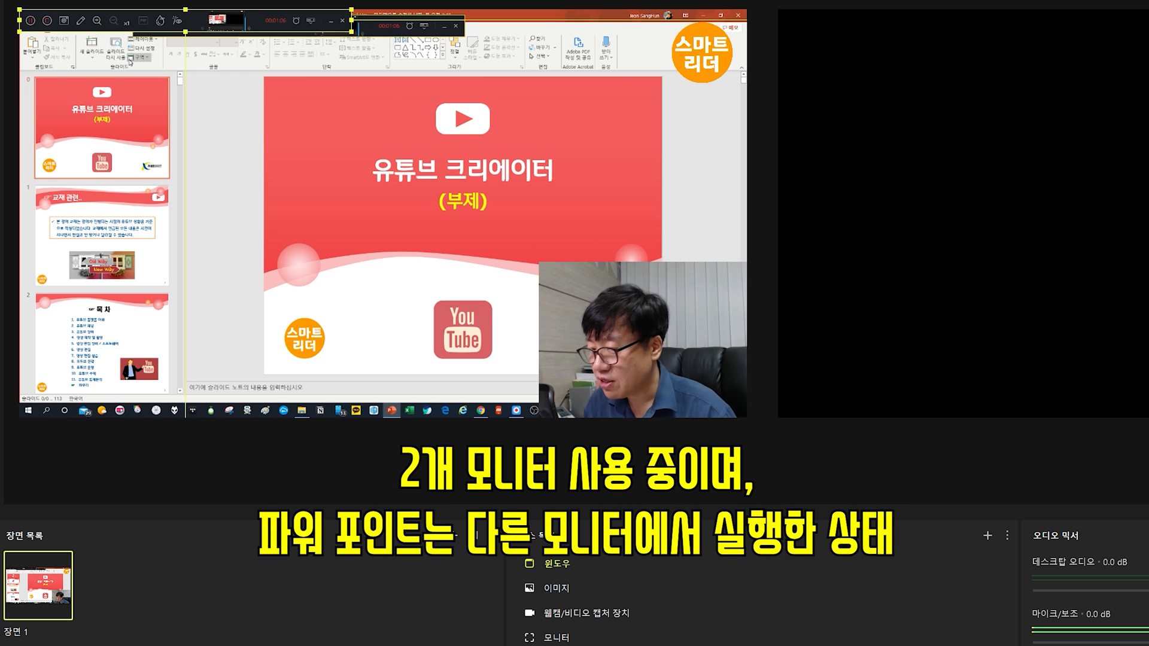
# Start the PowerPoint slide show and set the 윈도우 source to capture the window PowerPoint 슬라이드 쇼 - 유튜브 크리에이터 Full Ver
pyautogui.press('F5')
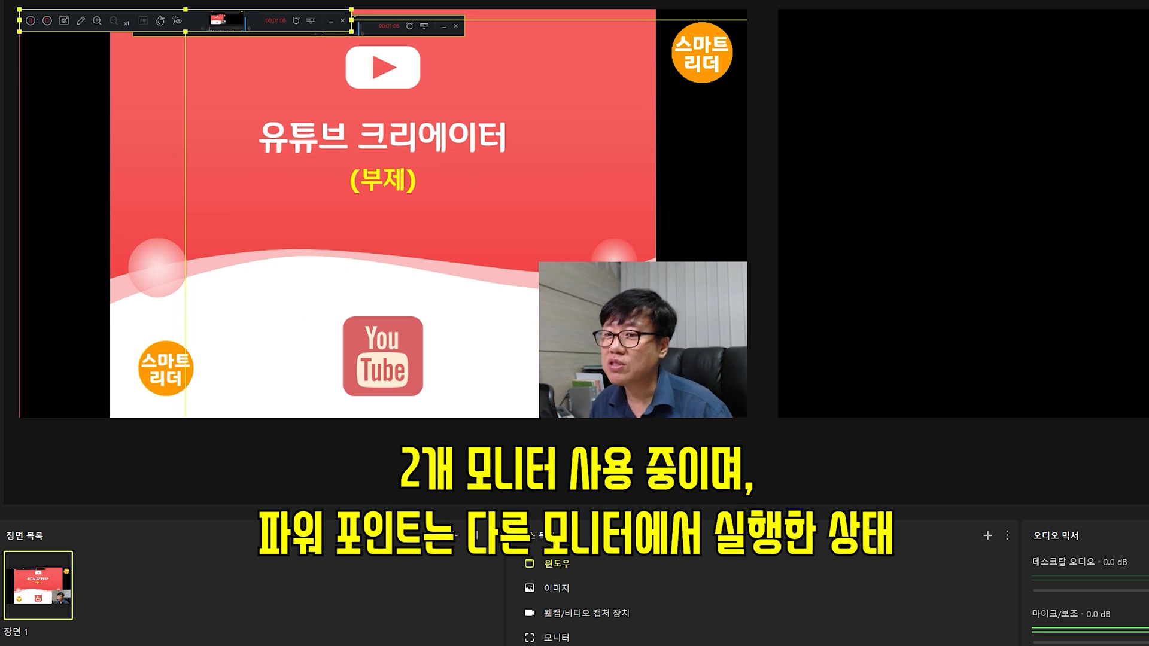
pyautogui.doubleClick(565, 563)
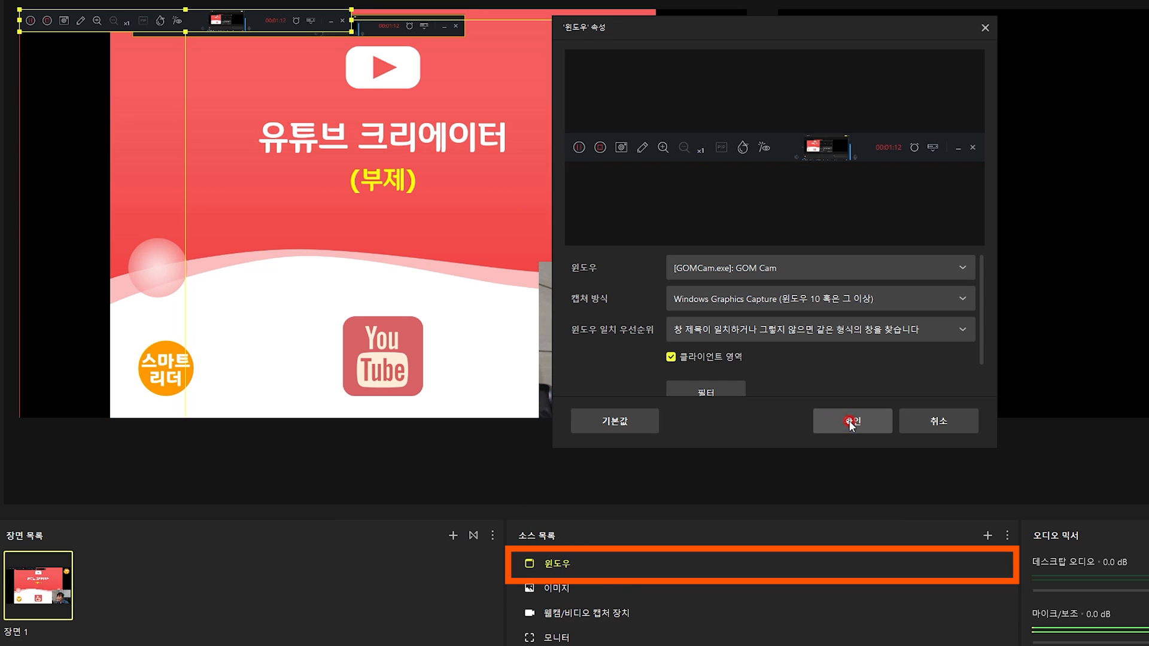
pyautogui.click(778, 269)
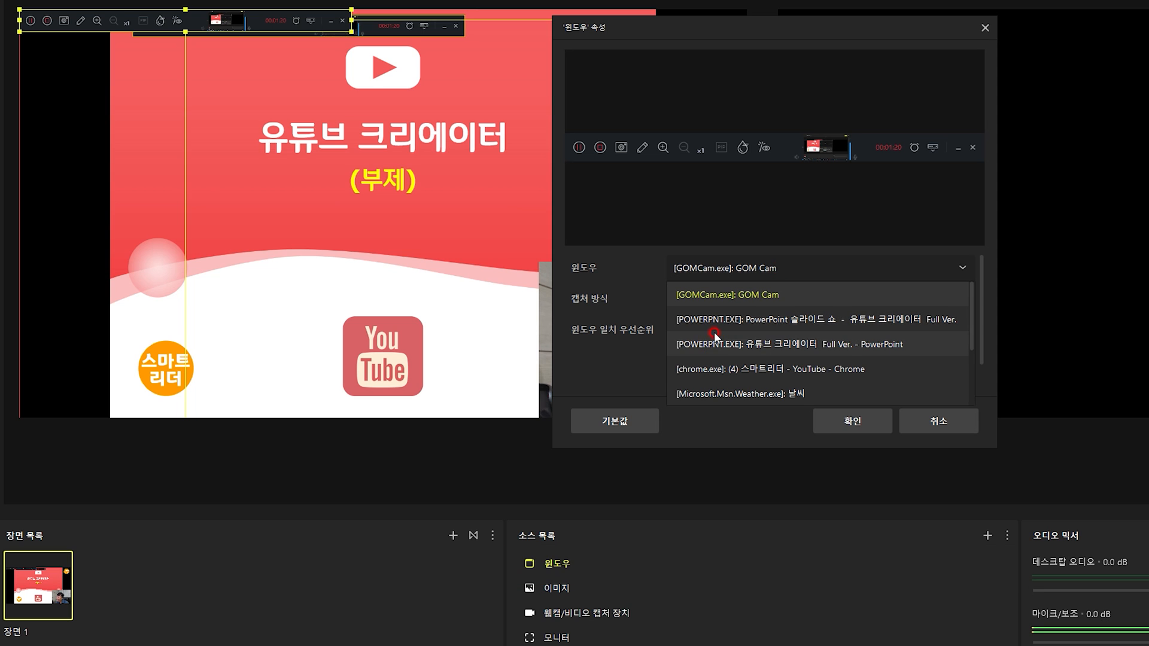
pyautogui.click(821, 320)
pyautogui.click(856, 426)
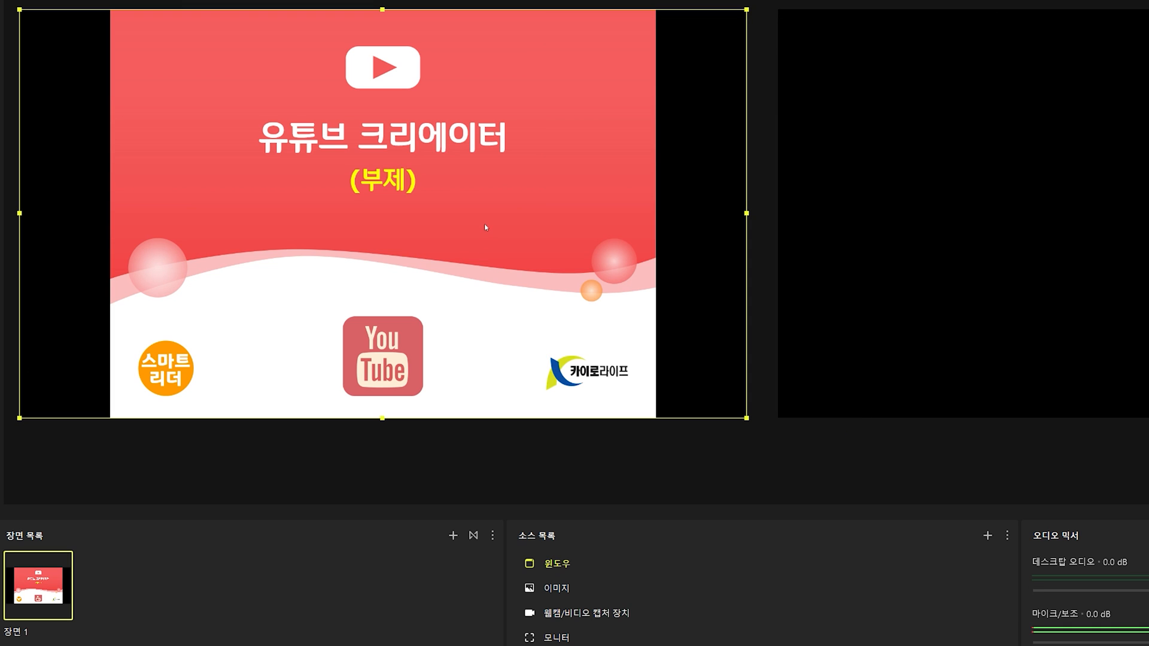
# Advance the captured slide show from the title slide to the section slide "1. 유튜브 플랫폼 이해"
pyautogui.click(485, 225)
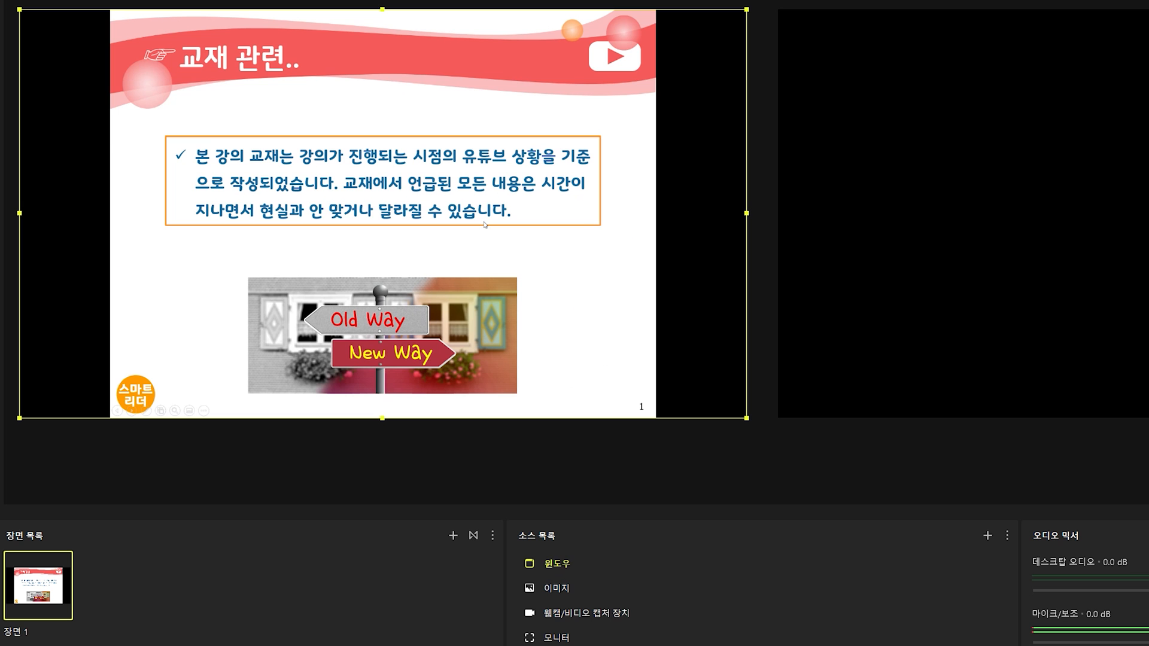
pyautogui.click(485, 225)
pyautogui.click(485, 225)
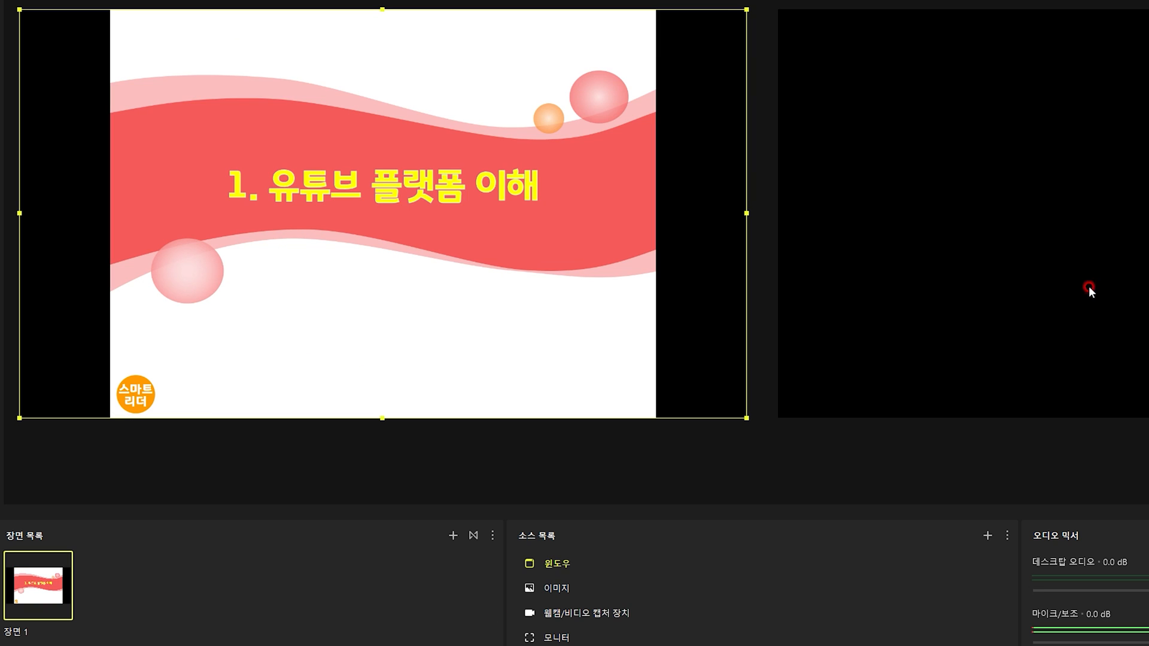
# Reorder the 윈도우 source between the webcam and 모니터 sources, and advance the slide show to "1-1 유튜브 세상"
pyautogui.click(554, 565)
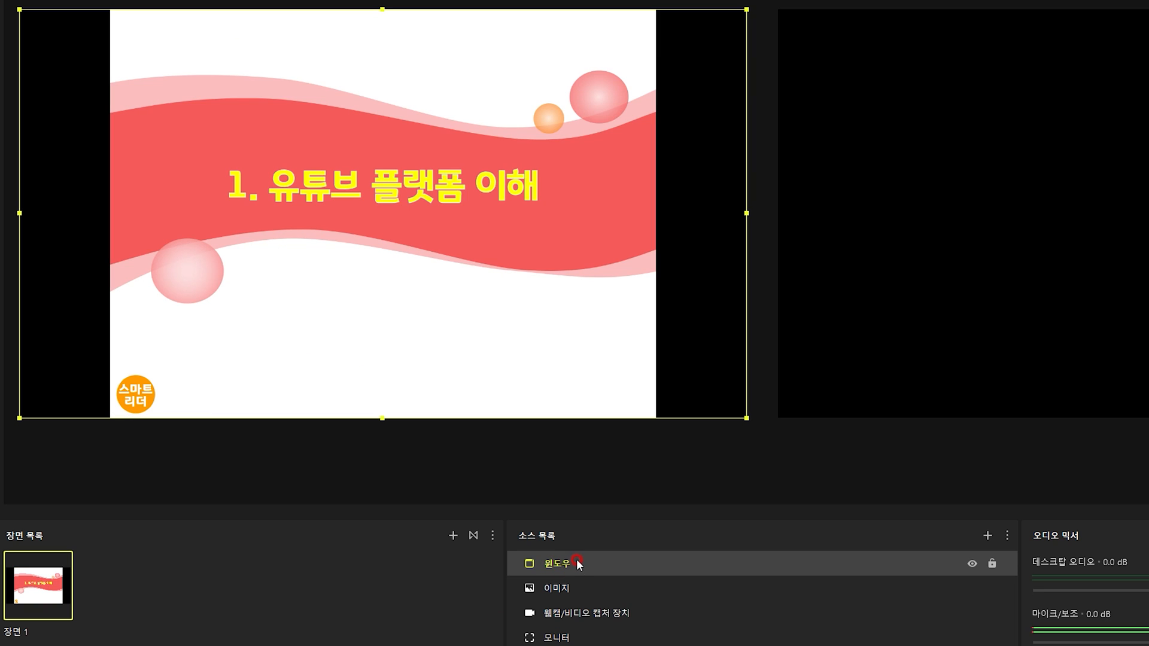
pyautogui.click(591, 565)
pyautogui.moveTo(591, 565); pyautogui.dragTo(573, 636)
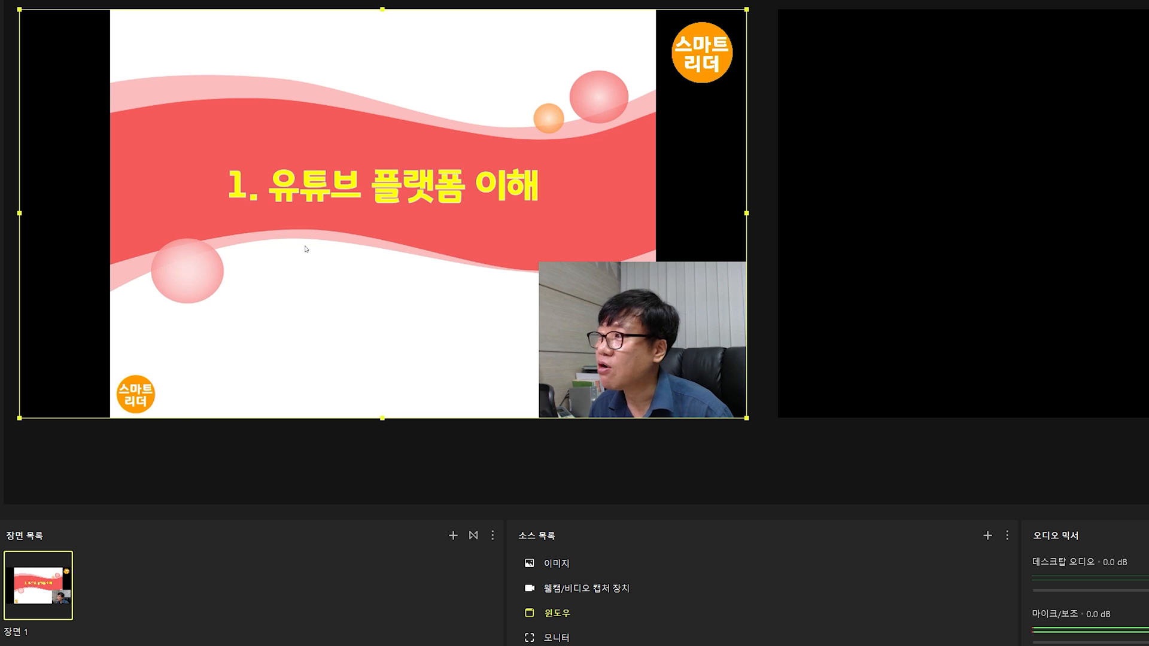
pyautogui.press('Right')
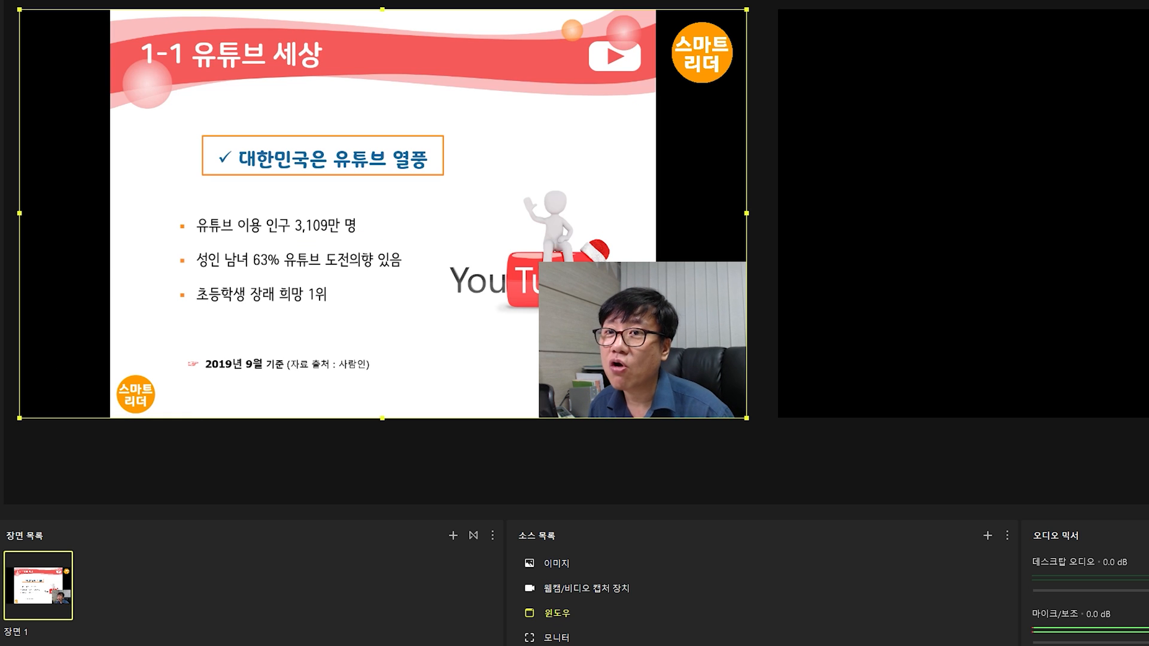
pyautogui.click(335, 226)
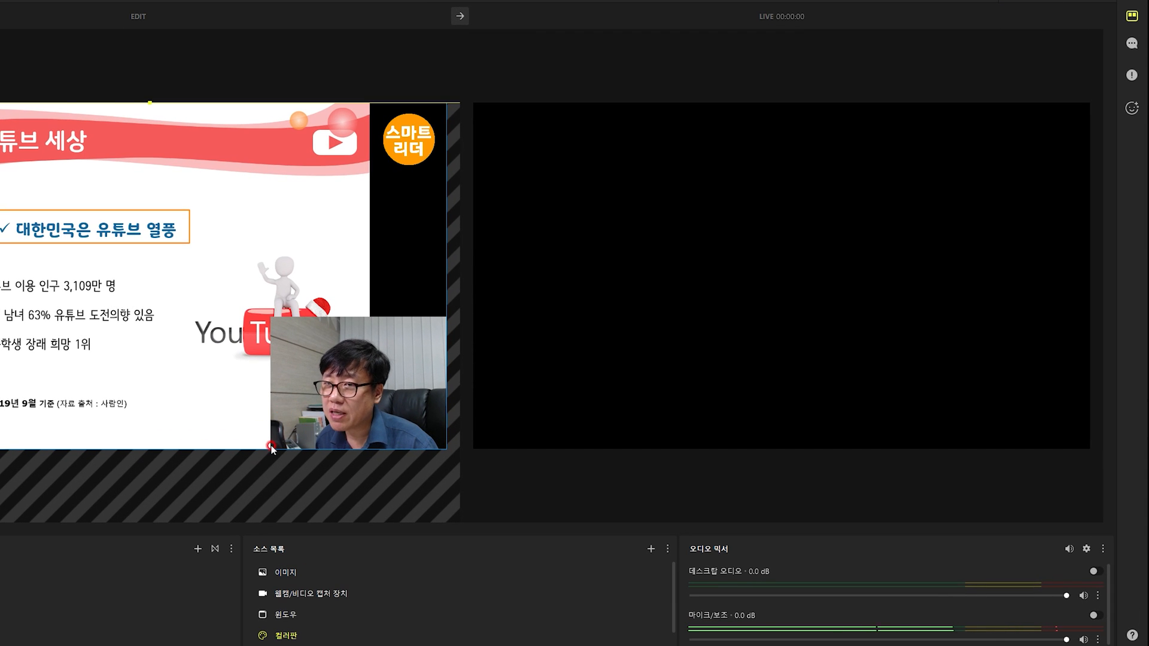
# Open the beauty effects for the webcam source, enable them with the Natural preset, and switch them off and on to compare
pyautogui.click(1133, 109)
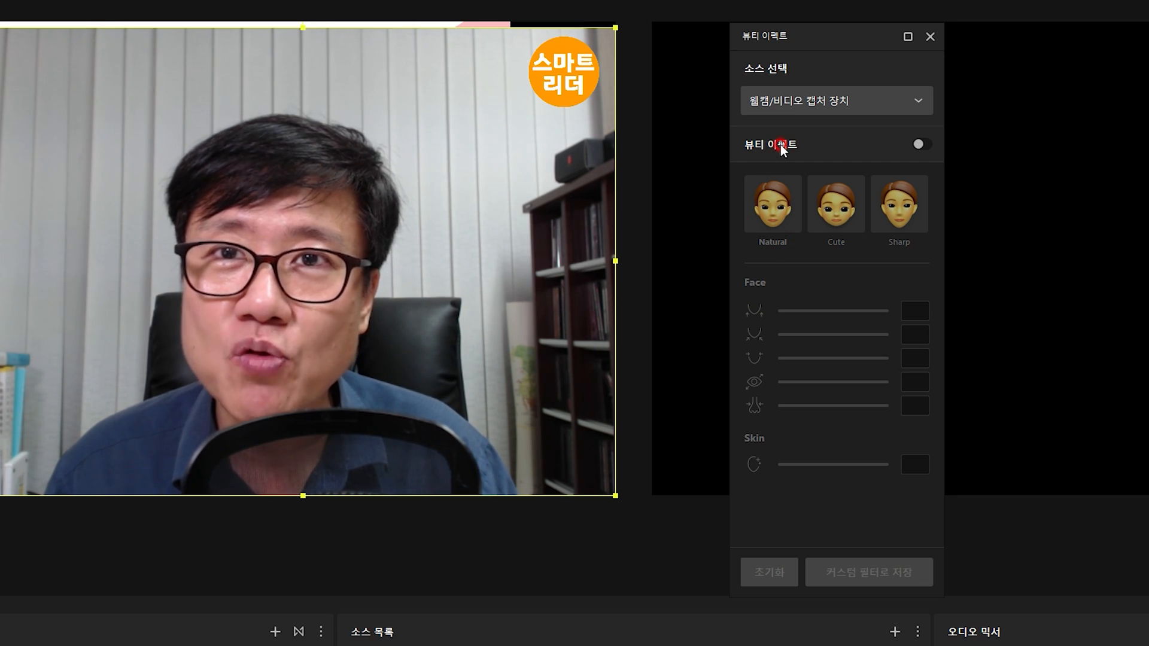
pyautogui.click(922, 148)
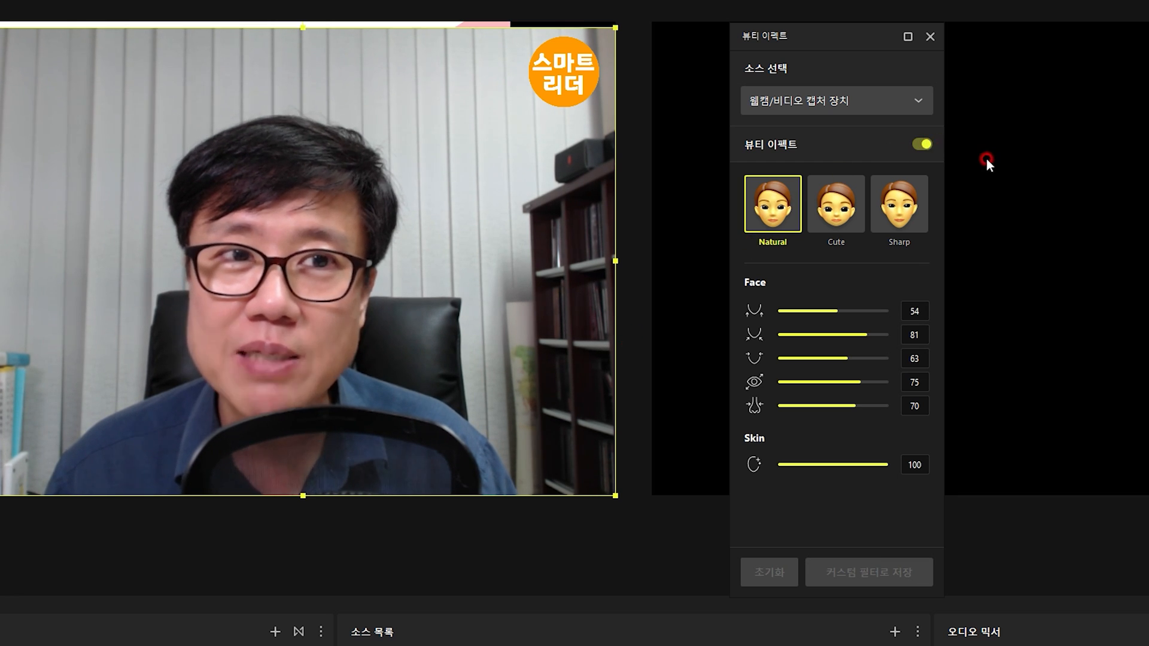
pyautogui.click(924, 145)
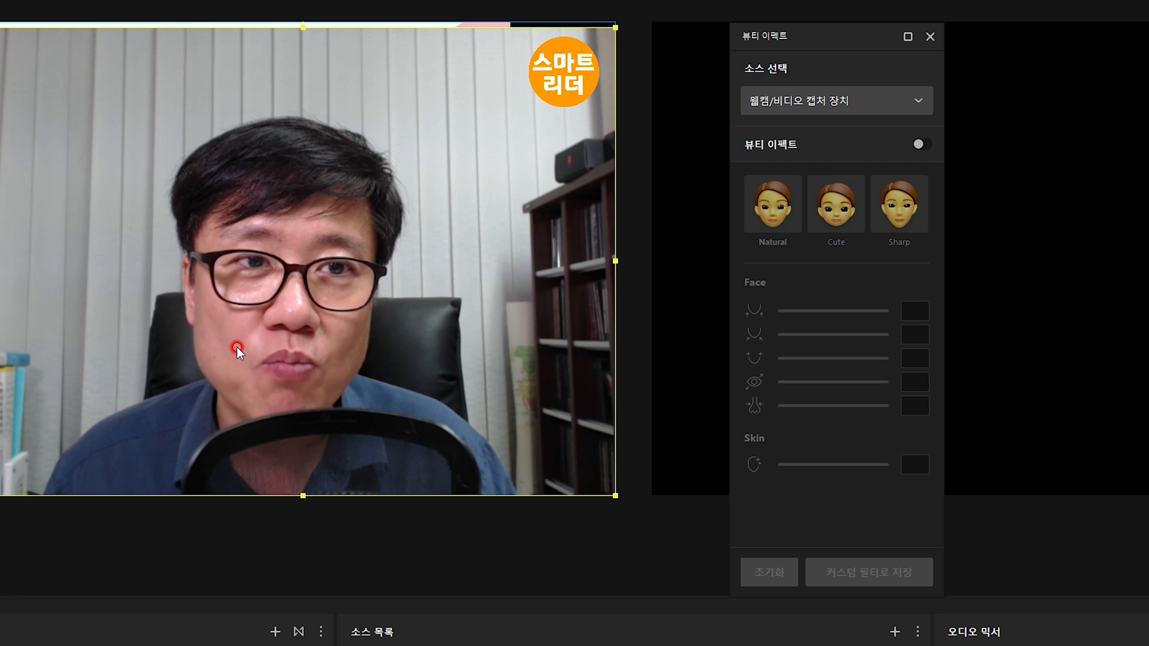
pyautogui.click(921, 145)
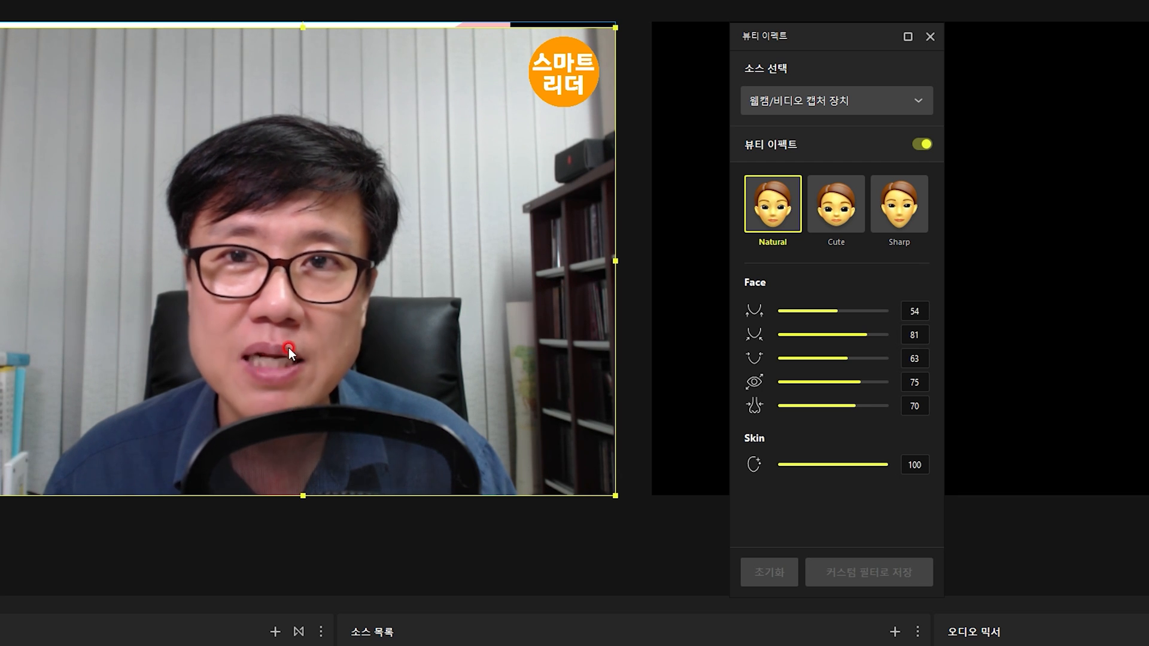
# Try the Cute and Sharp beauty presets on the webcam image, and toggle the effect to compare the difference
pyautogui.click(830, 217)
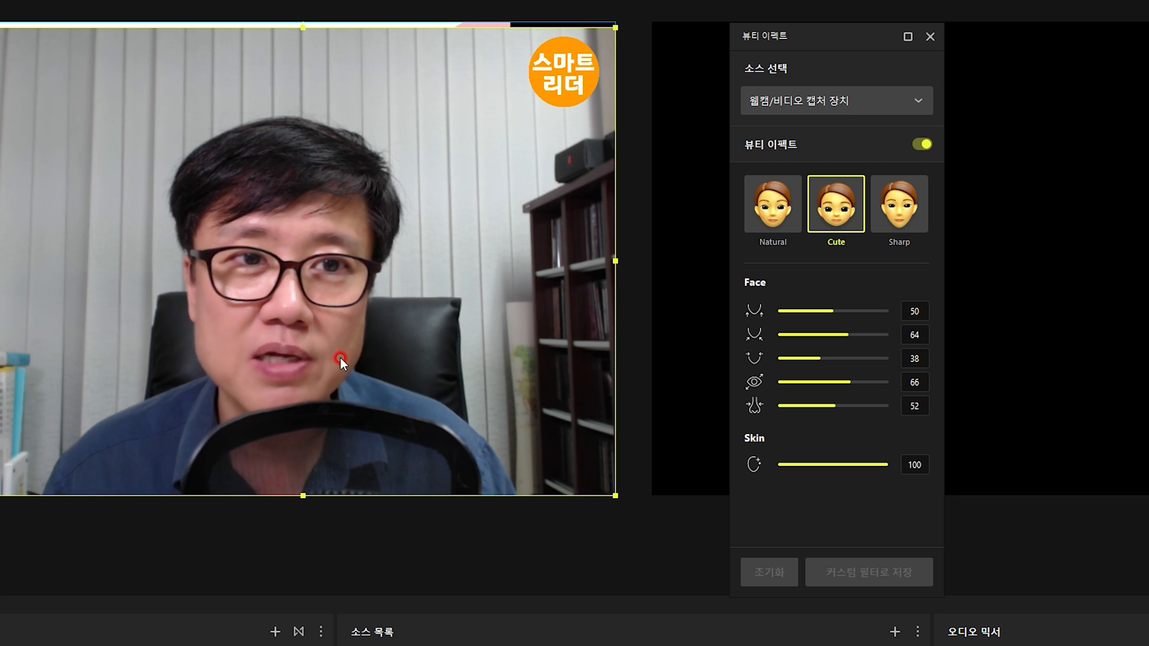
pyautogui.click(899, 207)
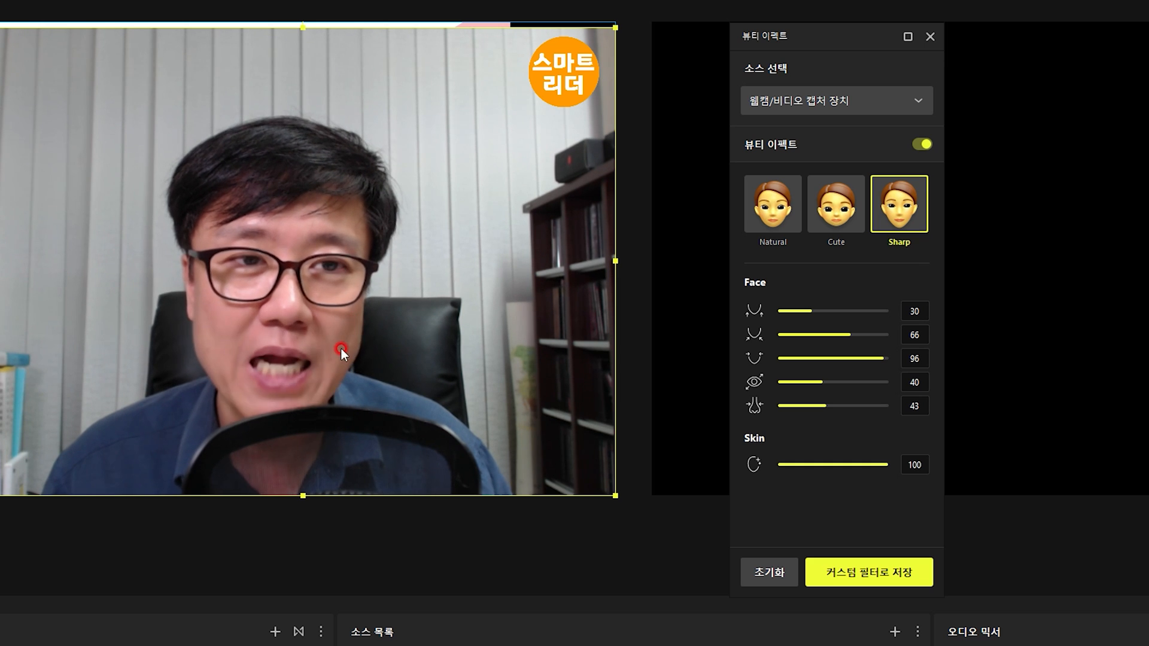
pyautogui.click(925, 145)
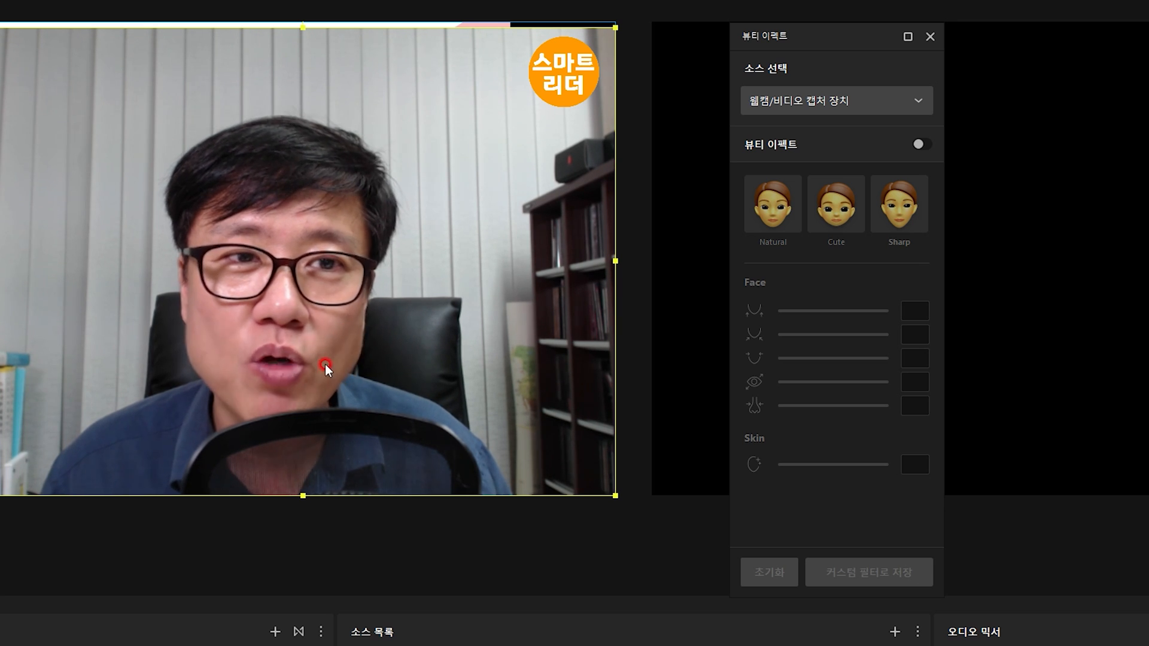
pyautogui.click(922, 146)
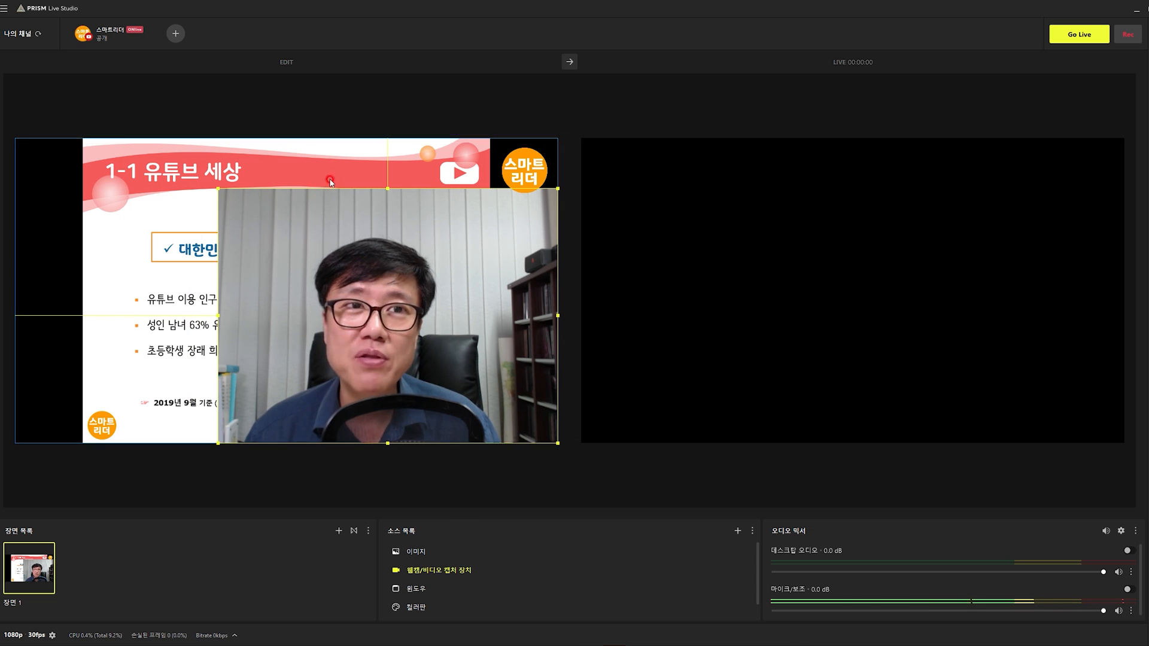
# Send the edited scene to the live output, shrink the webcam image in the edit canvas, and send the updated scene
pyautogui.click(569, 62)
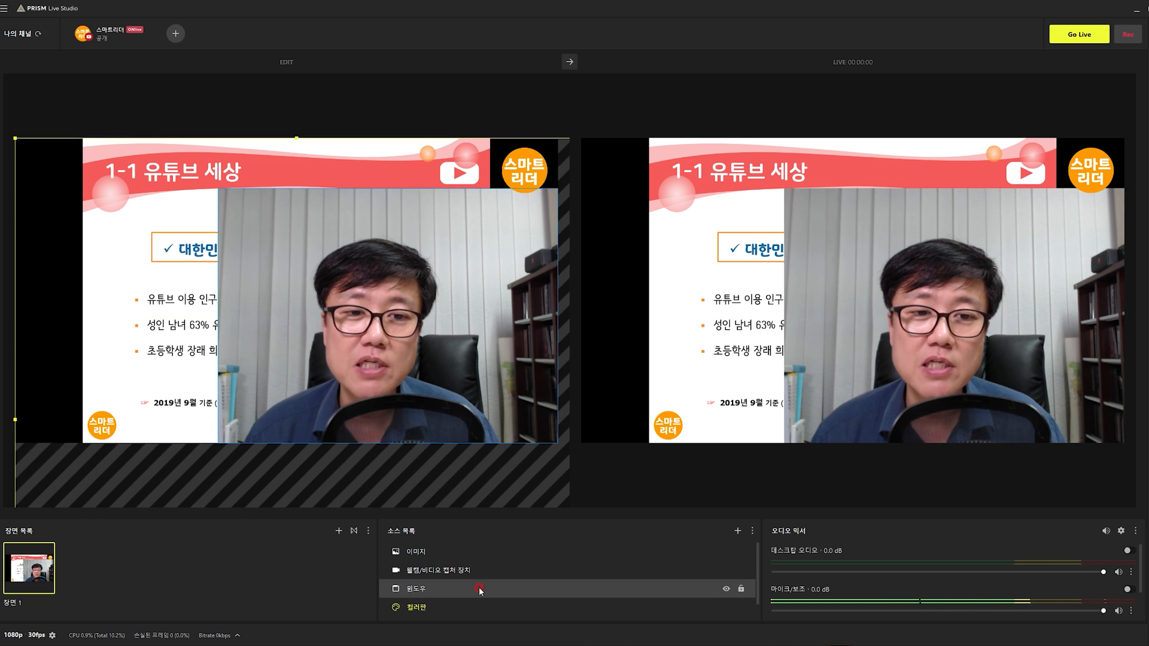
pyautogui.moveTo(558, 190); pyautogui.dragTo(427, 292)
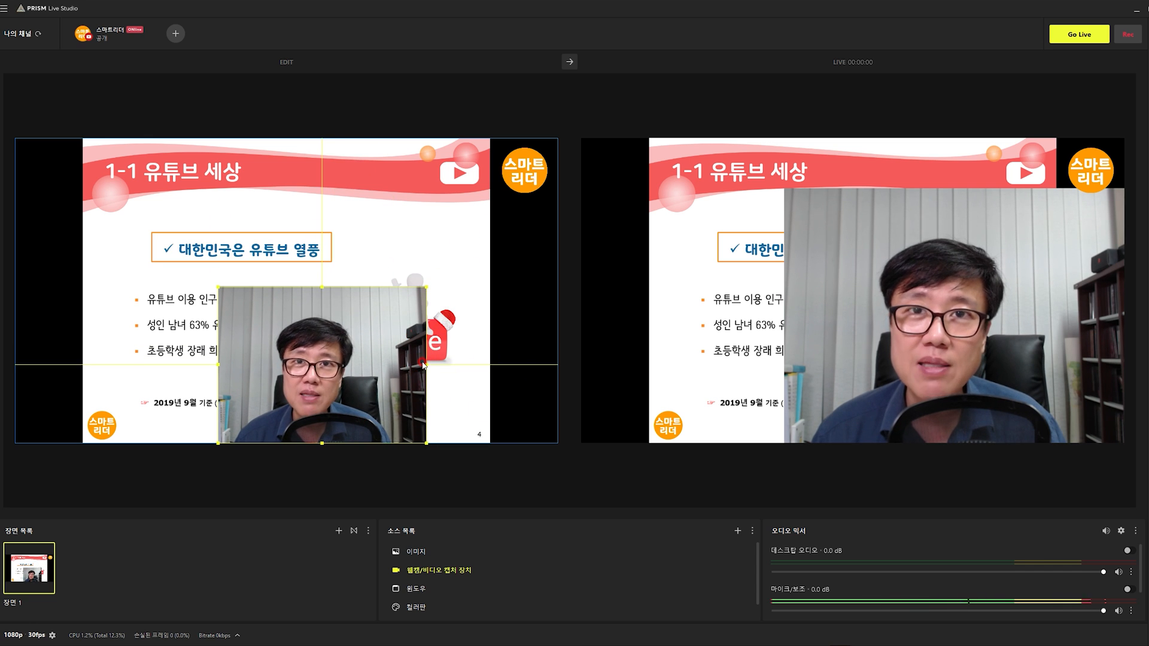
pyautogui.click(571, 63)
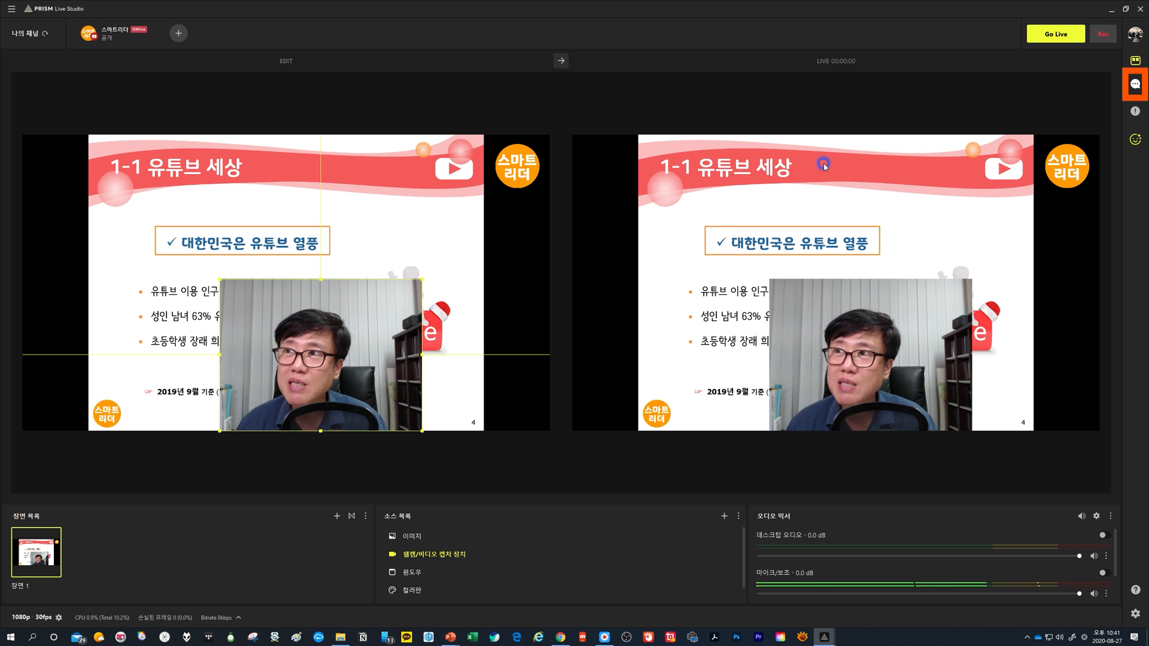
# Open the chat window and the 채널 추가 dialog to view the platforms available for simultaneous streaming
pyautogui.click(1136, 85)
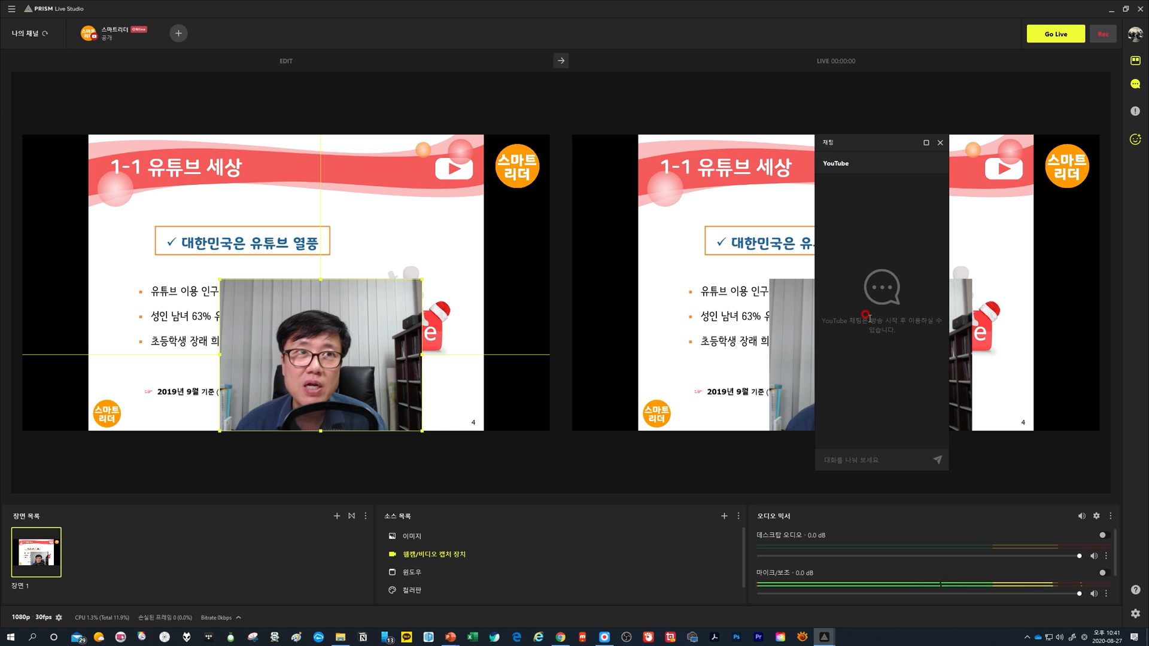
pyautogui.click(177, 33)
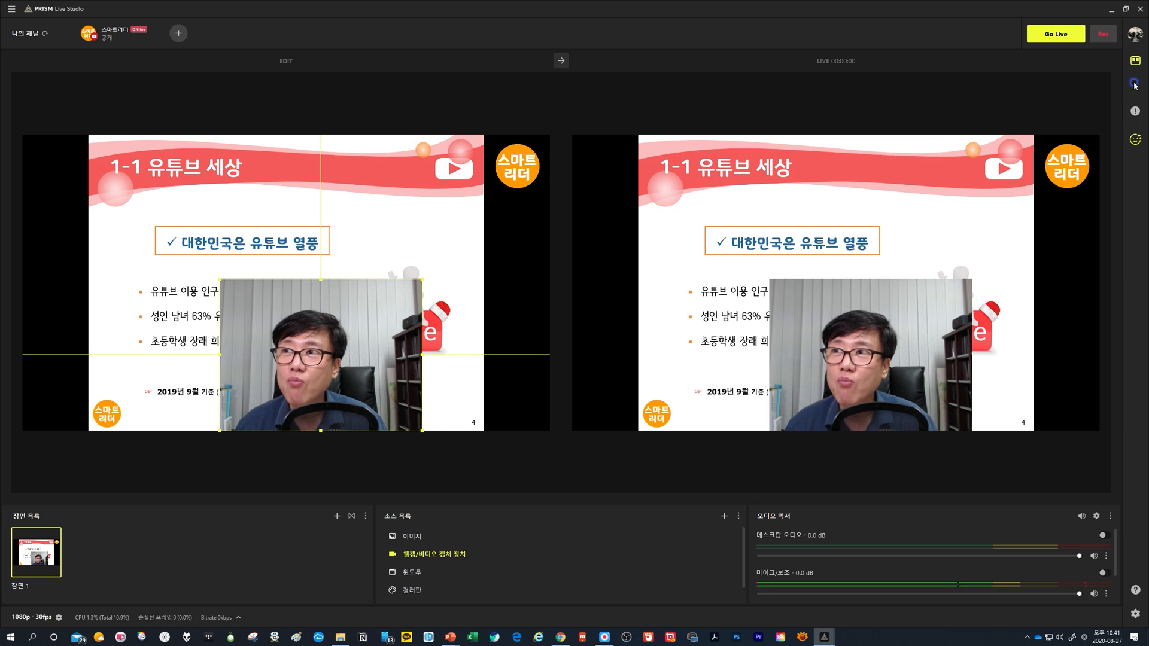
# Bring up the YouTube chat window again and reposition it over the lower-right corner of the live preview
pyautogui.click(1134, 84)
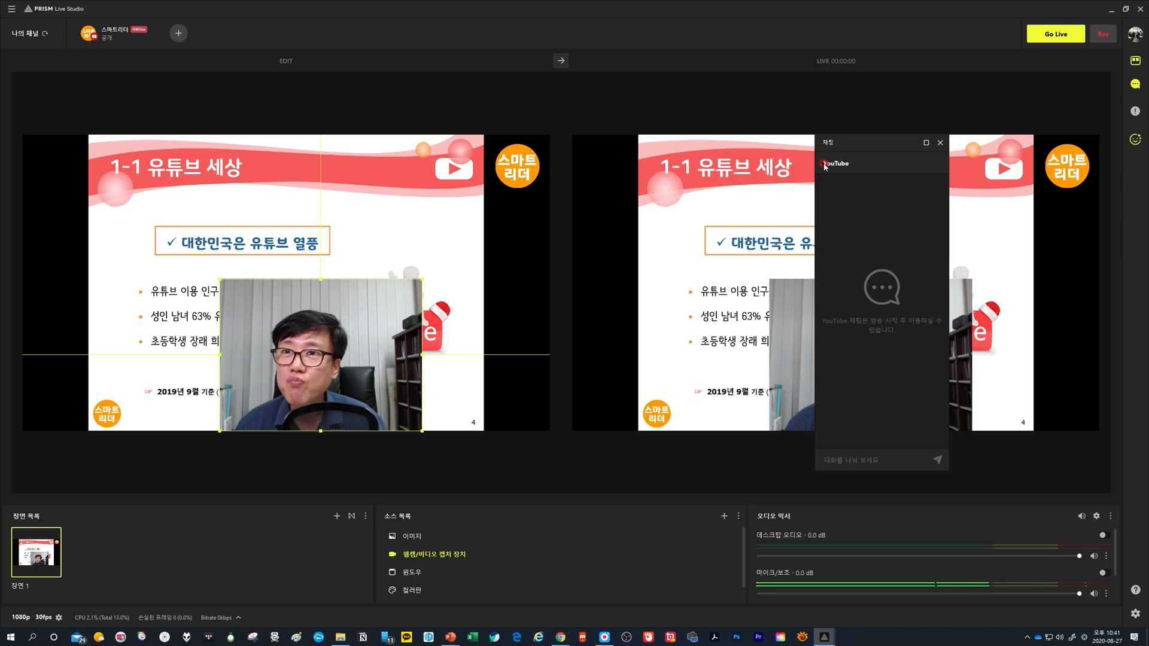
pyautogui.moveTo(867, 157); pyautogui.dragTo(723, 138)
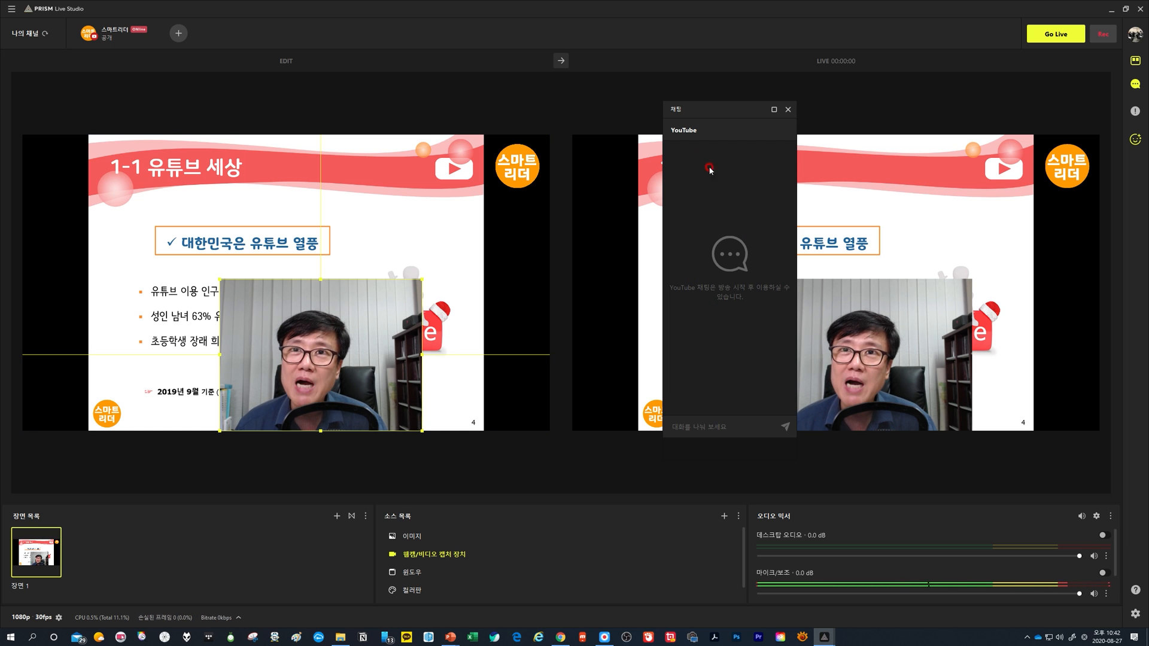
pyautogui.moveTo(709, 112); pyautogui.dragTo(956, 199)
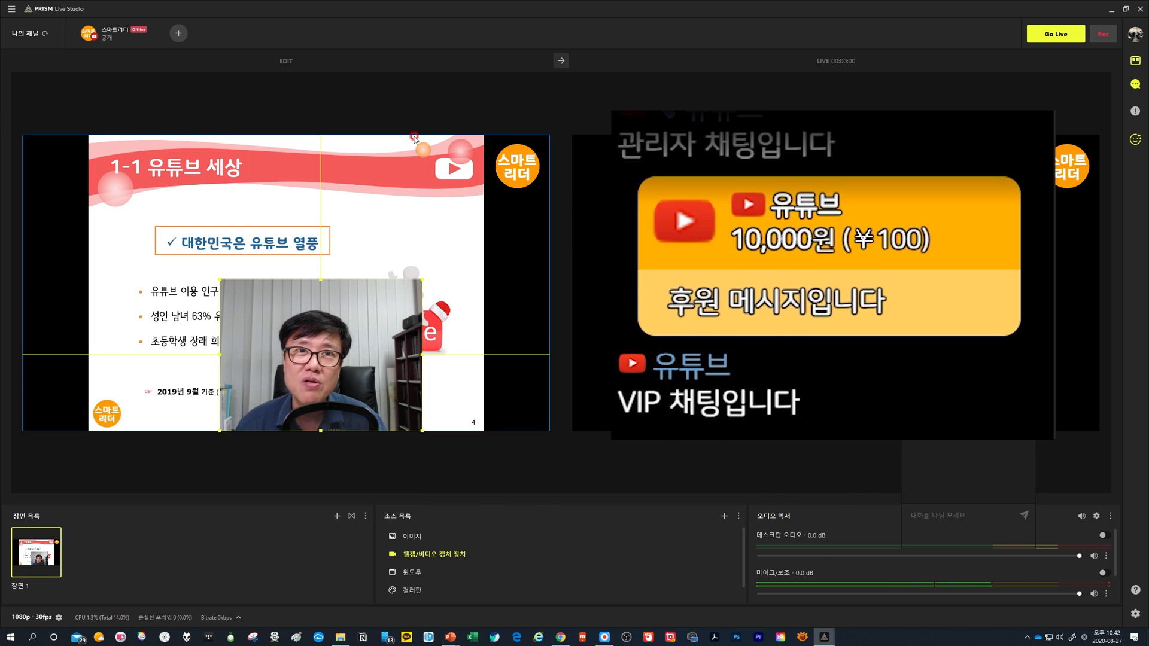